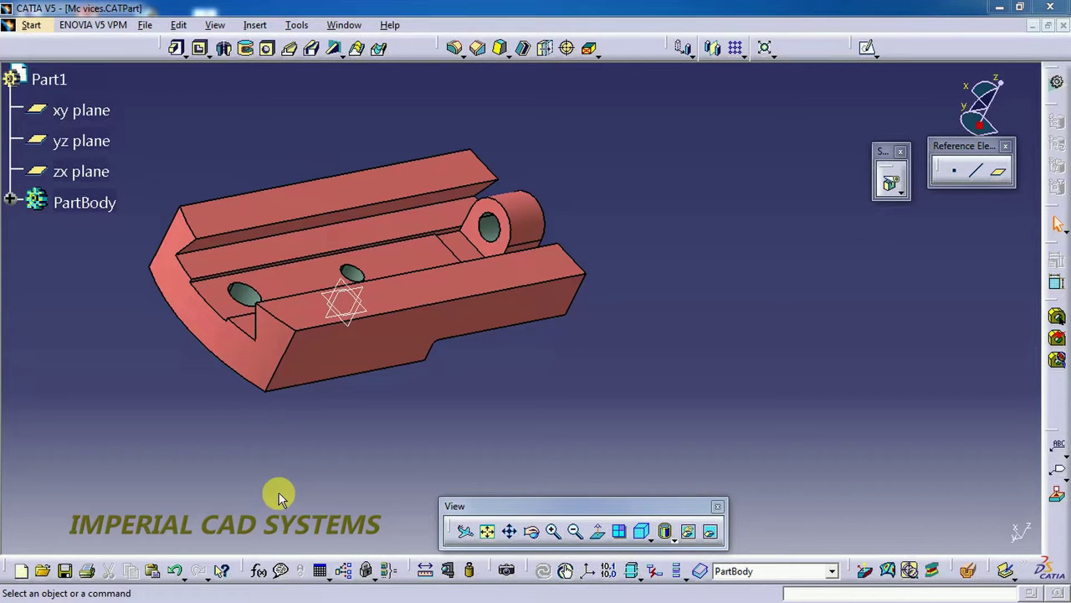
Step: Open the image Capture tool with the vice part centred in the view
middle_drag(511, 350, 636, 354)
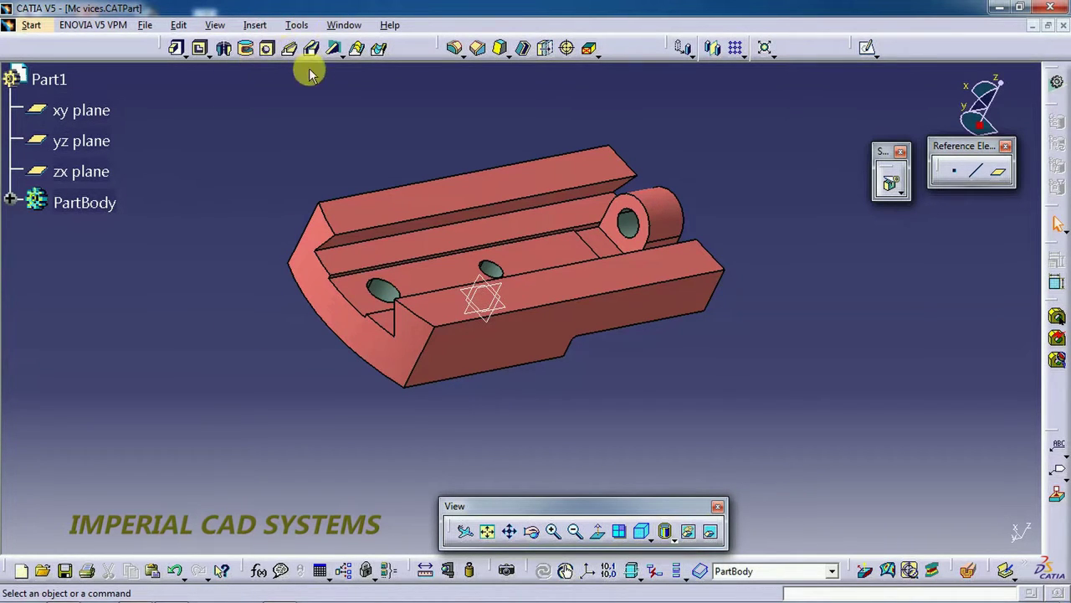
click(296, 25)
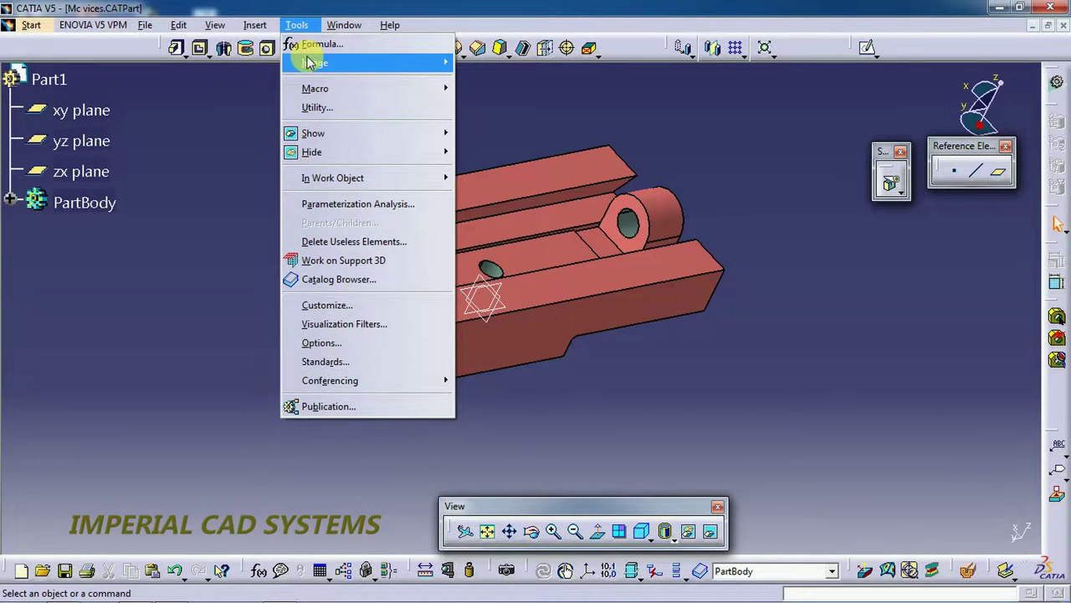
mouse_move(309, 64)
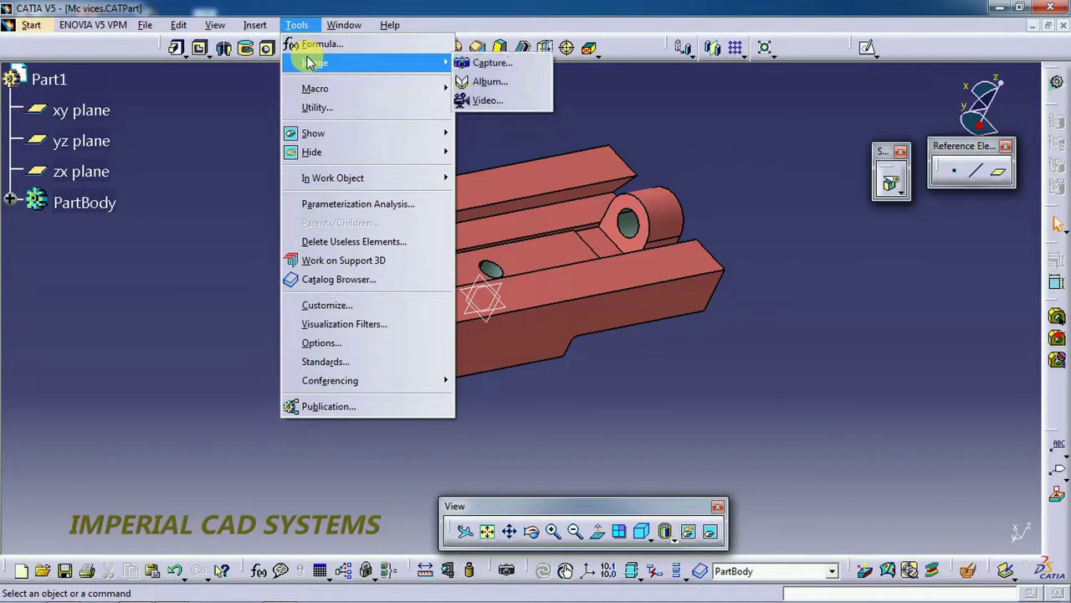
click(485, 66)
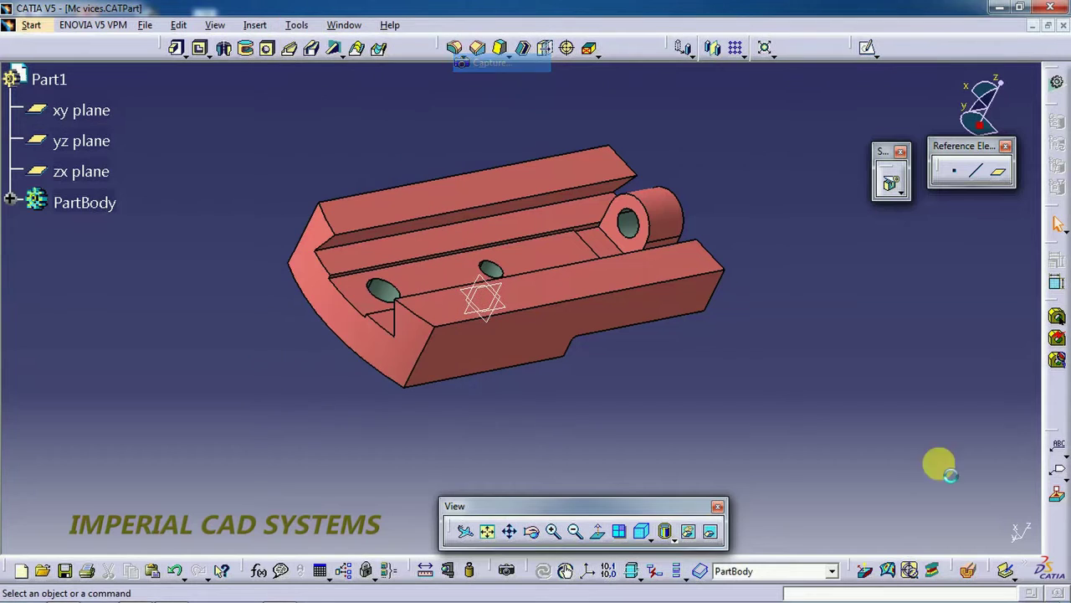
drag(912, 427, 820, 386)
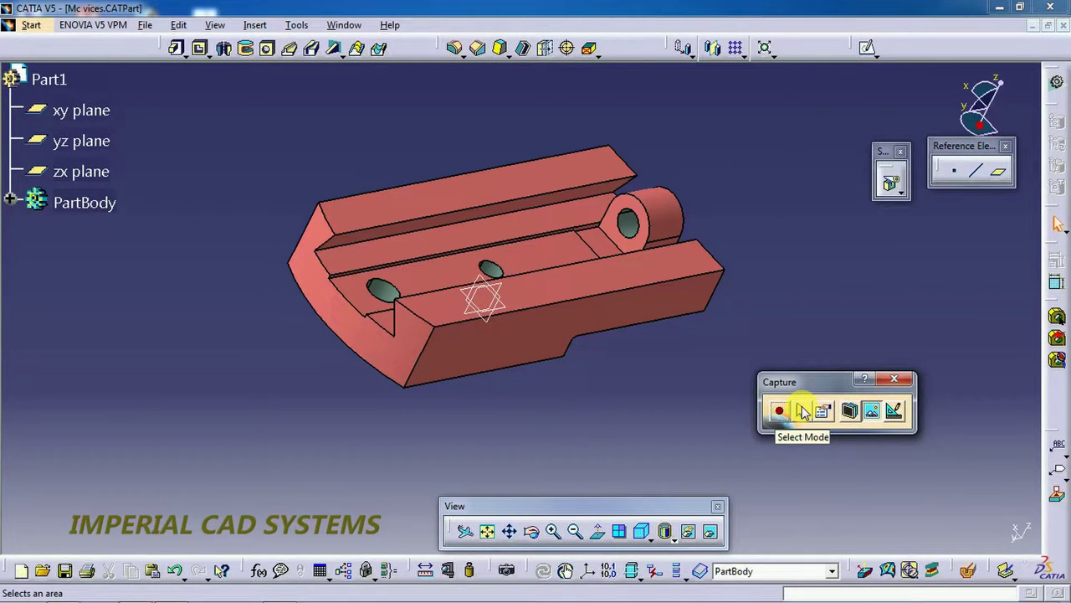
Step: Activate area selection and frame a rectangular capture area around the whole vice part
click(802, 411)
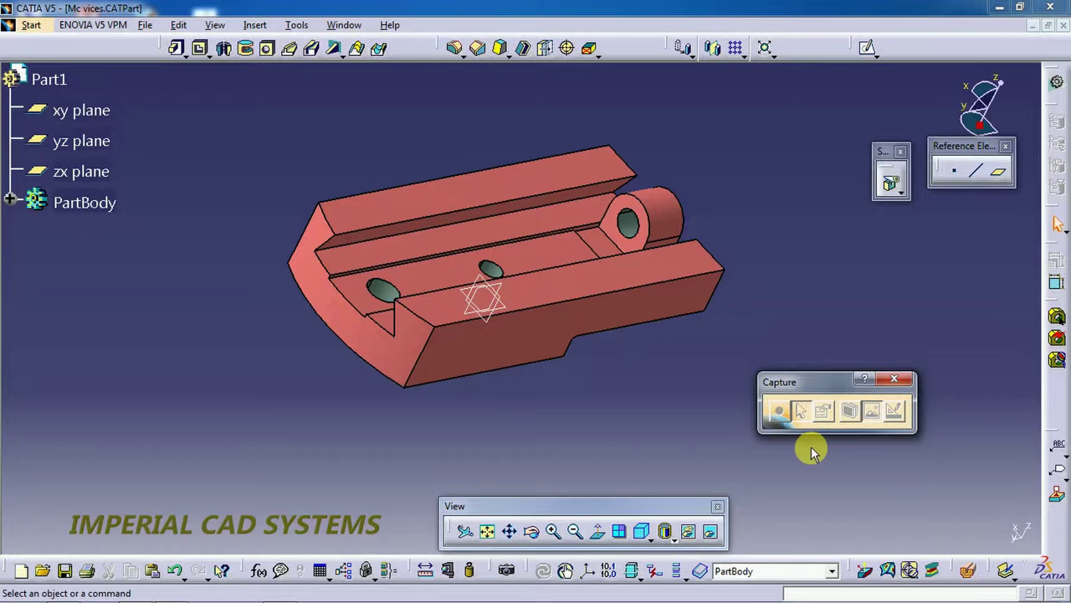
drag(808, 383, 870, 454)
drag(233, 116, 805, 454)
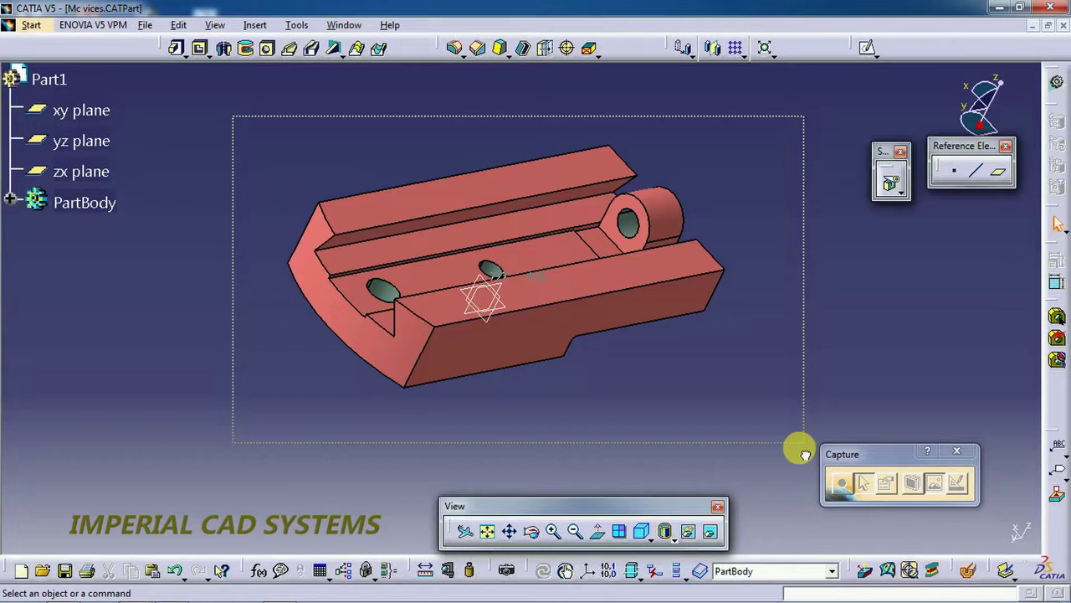
drag(805, 454, 801, 443)
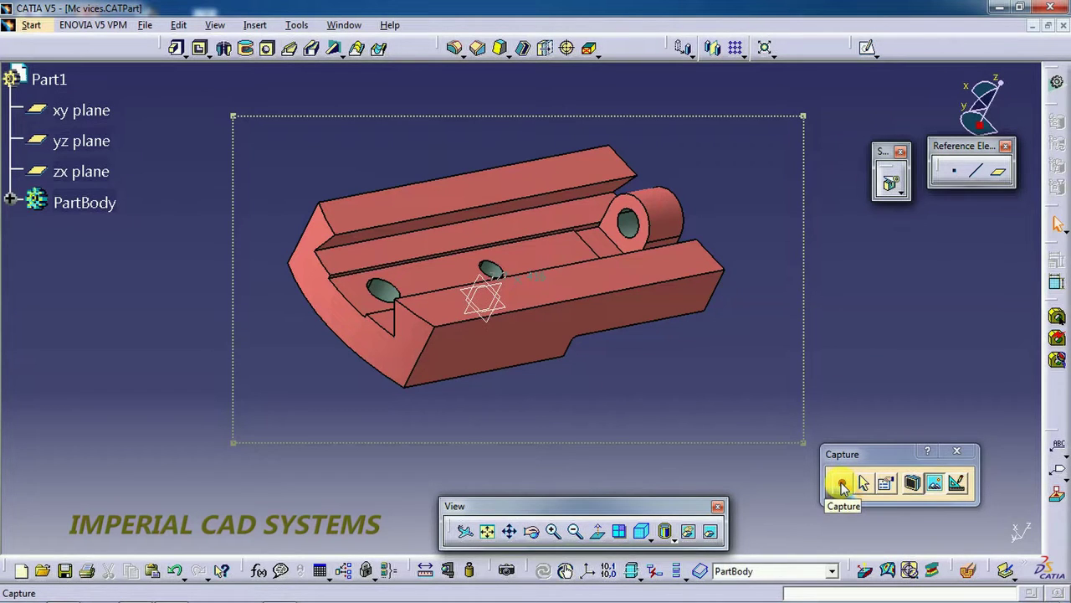
Step: Capture the framed area as a pixel image, and close its save dialog and preview without saving
click(841, 484)
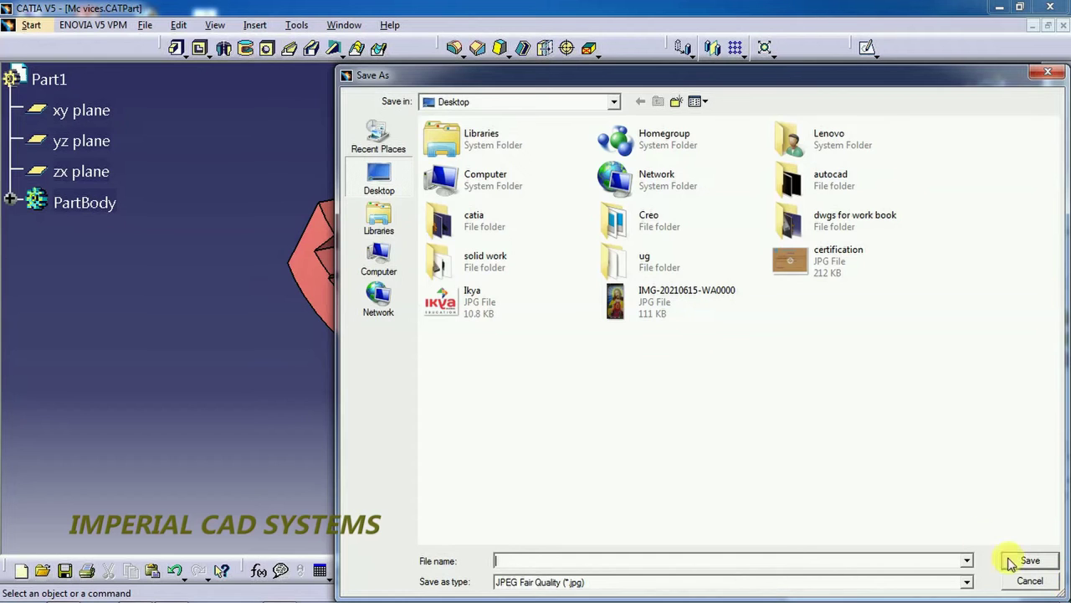
click(1029, 579)
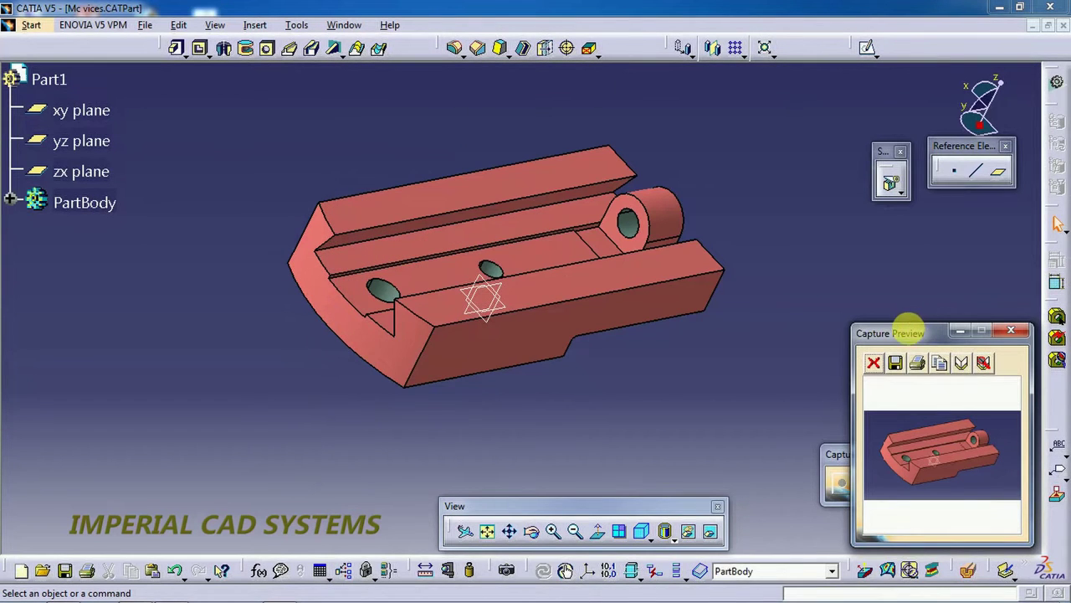
click(1011, 330)
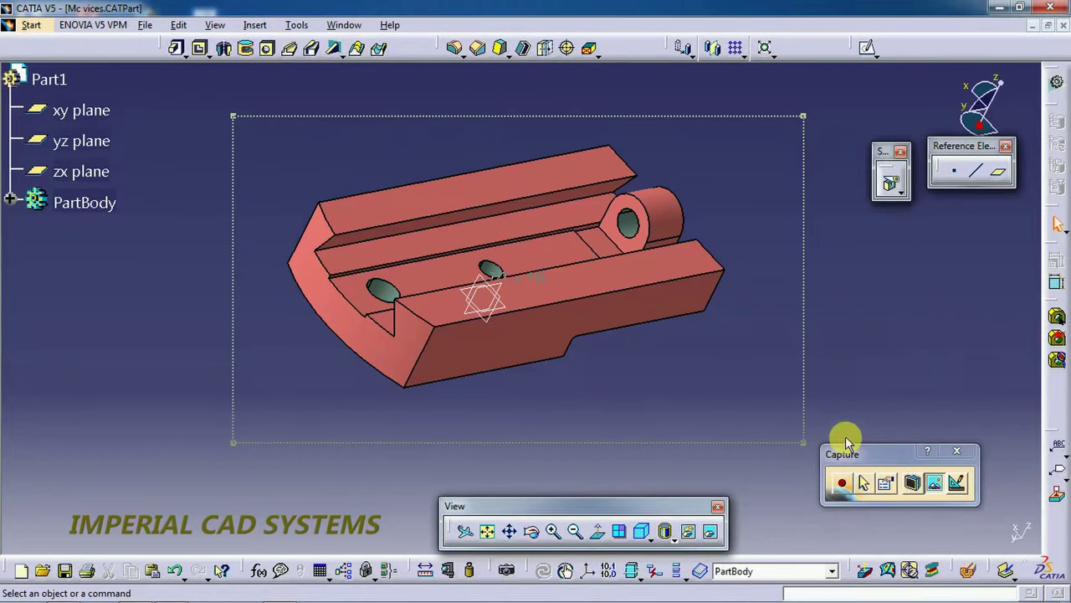
Step: Capture the whole screen in screen mode and delete the previewed image
click(857, 451)
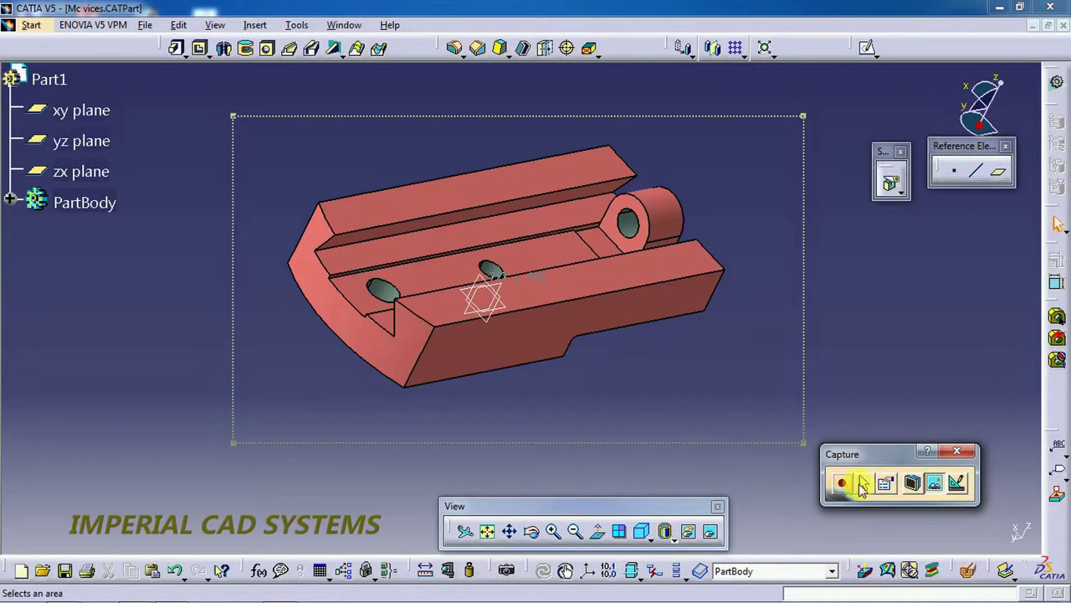
click(915, 484)
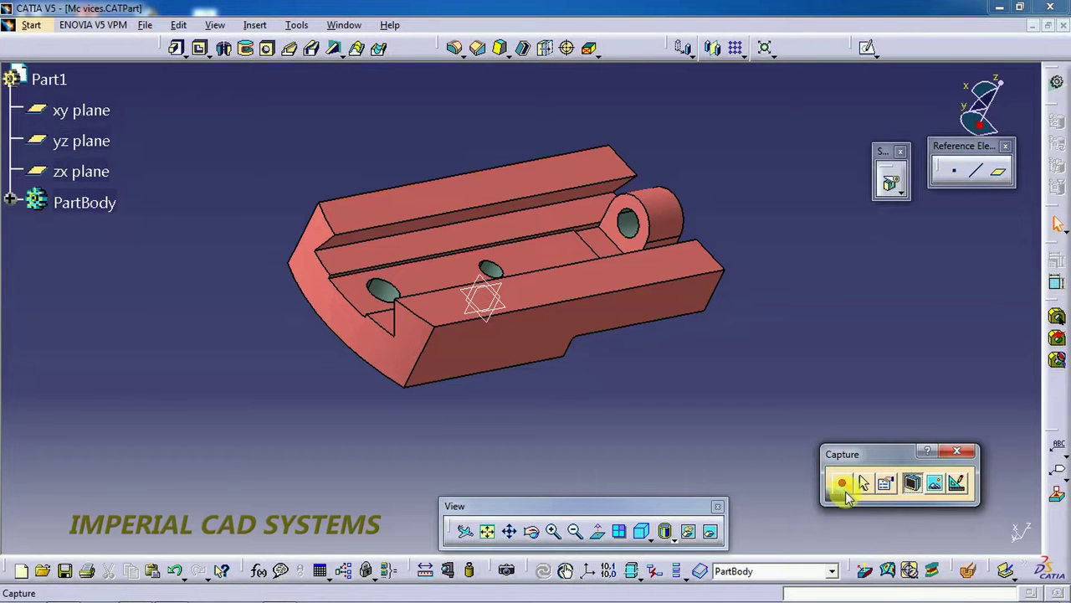
click(842, 484)
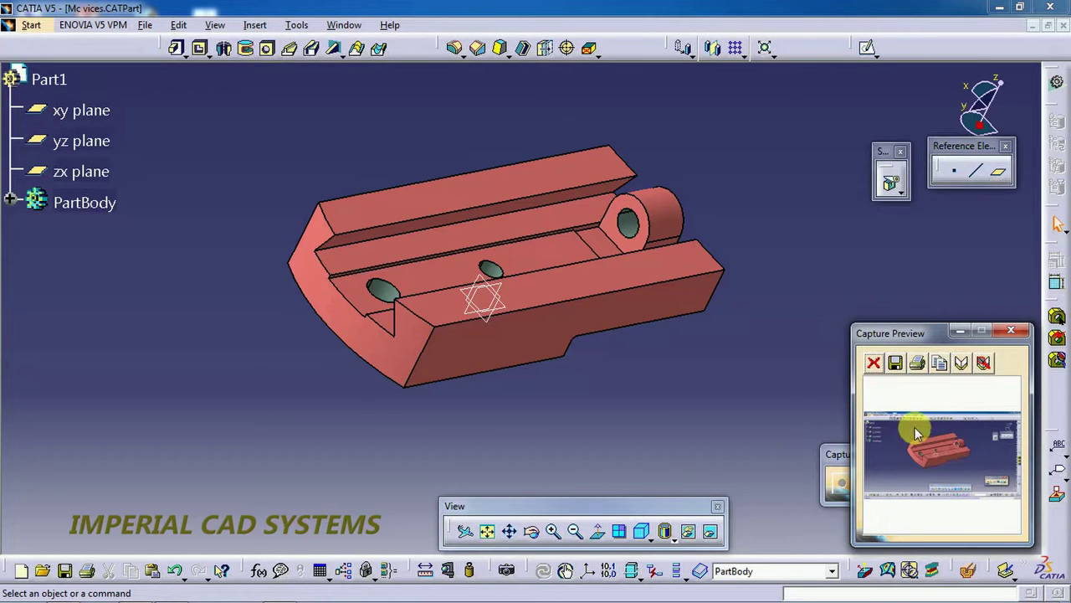
click(874, 362)
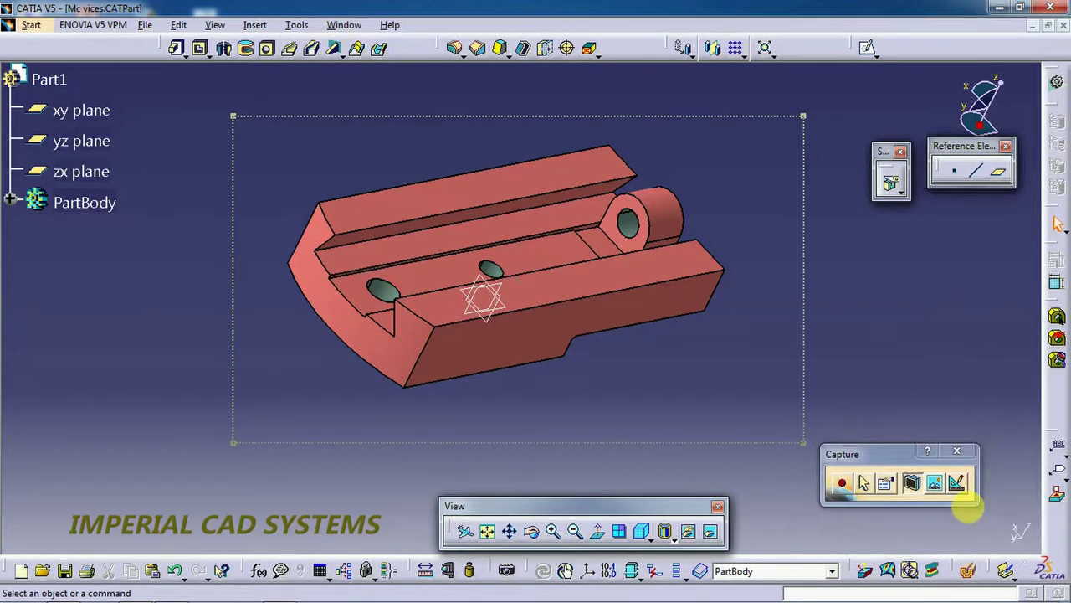
Step: Try to select an area around the part in screen mode, capture the image and close its preview
click(913, 484)
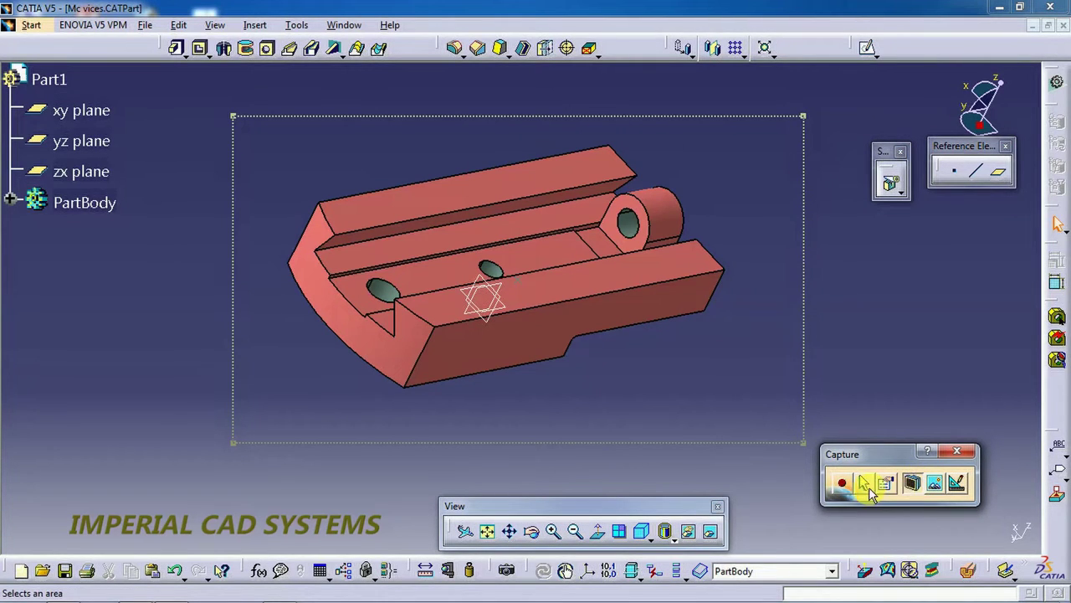
click(865, 486)
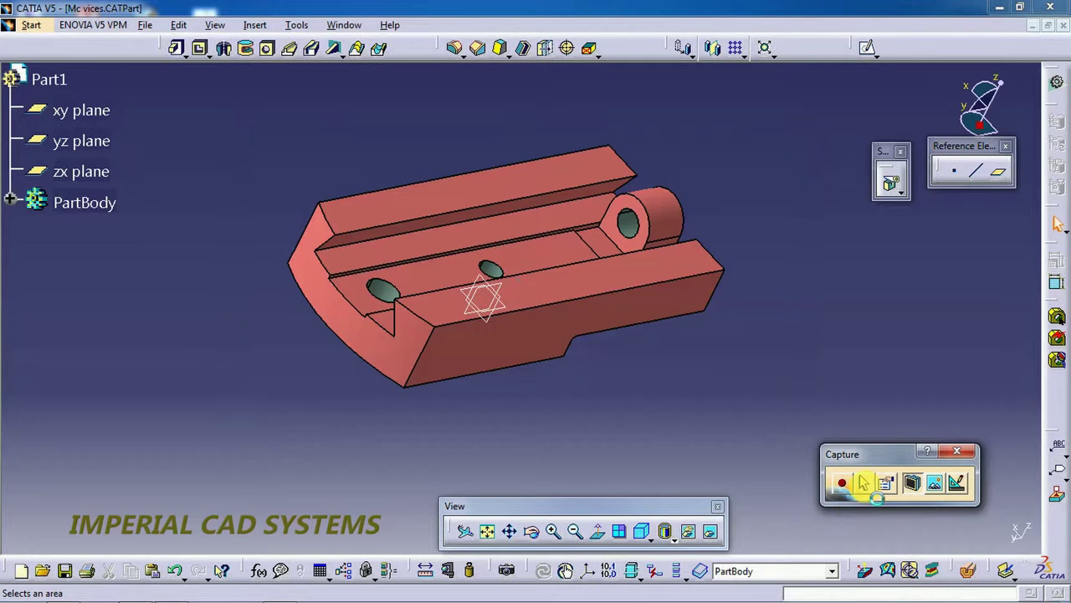
drag(258, 142, 779, 442)
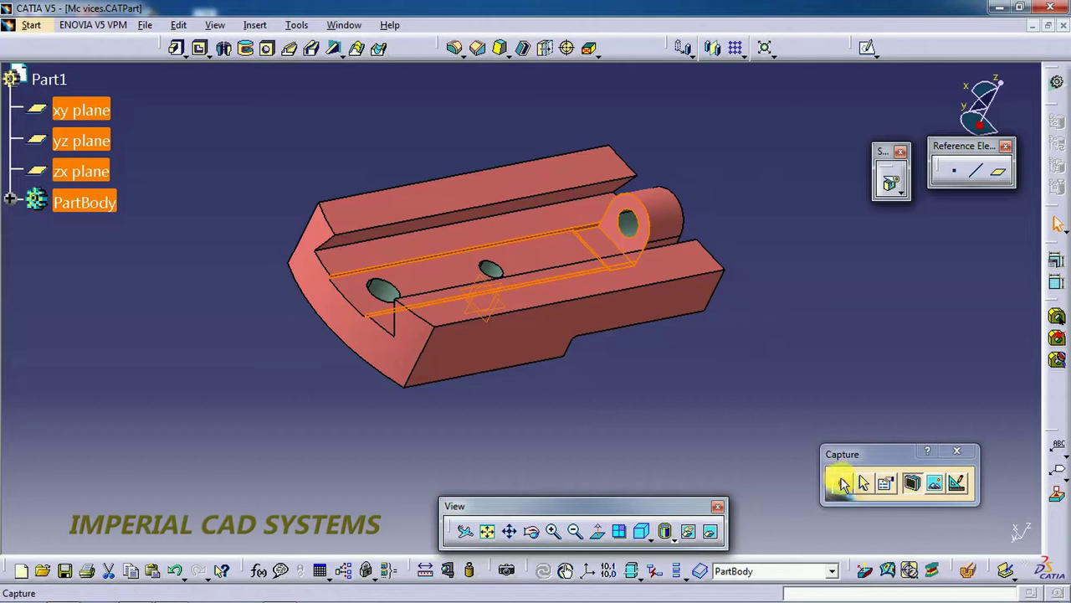
click(843, 484)
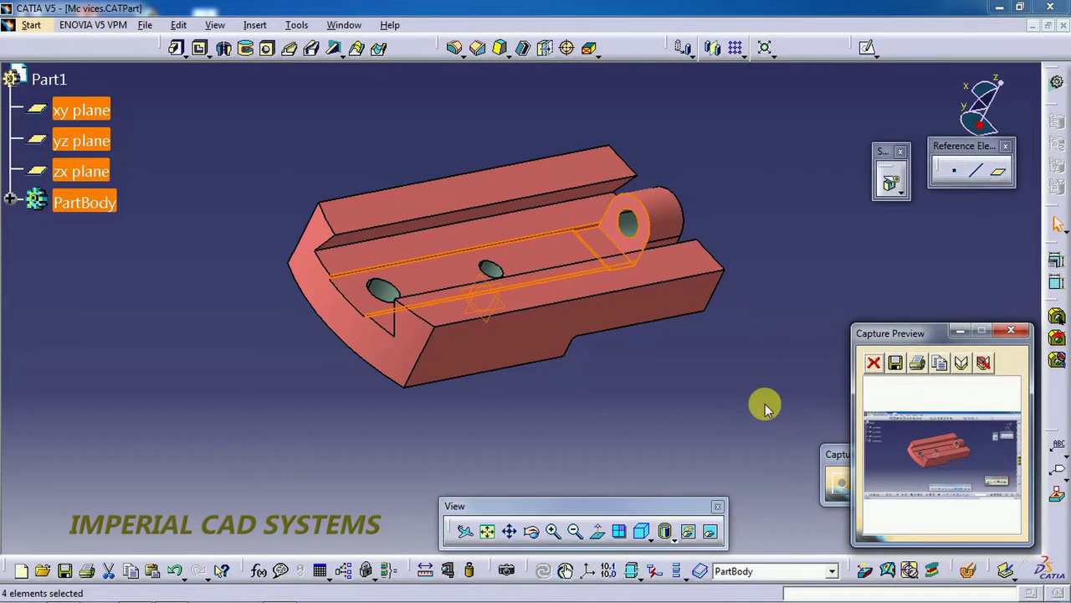
click(1023, 331)
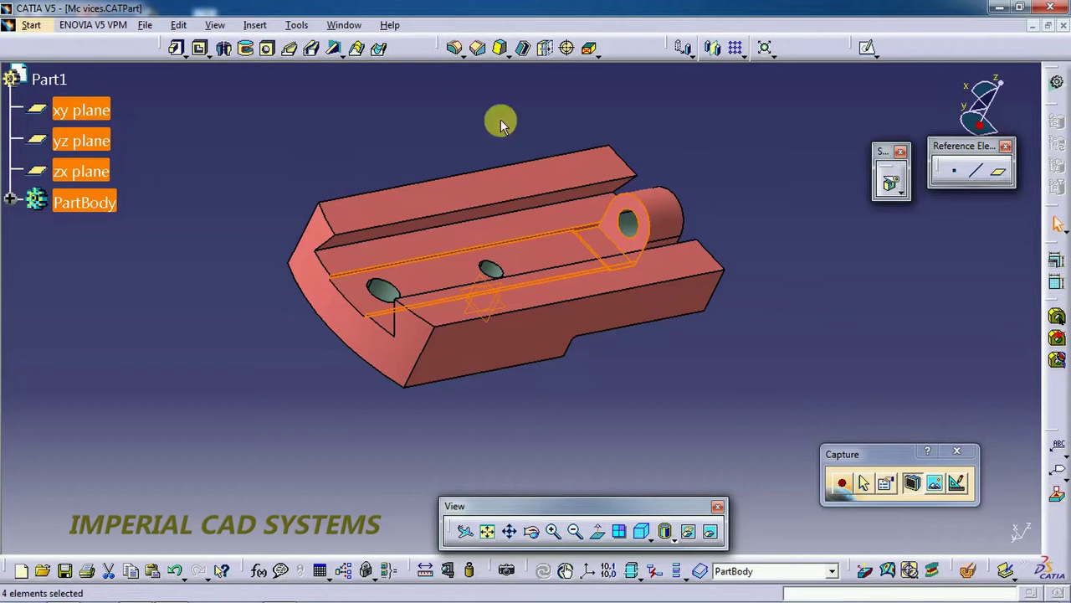
Step: Switch the capture from screen mode to vector mode and capture the framed area around the part
click(936, 483)
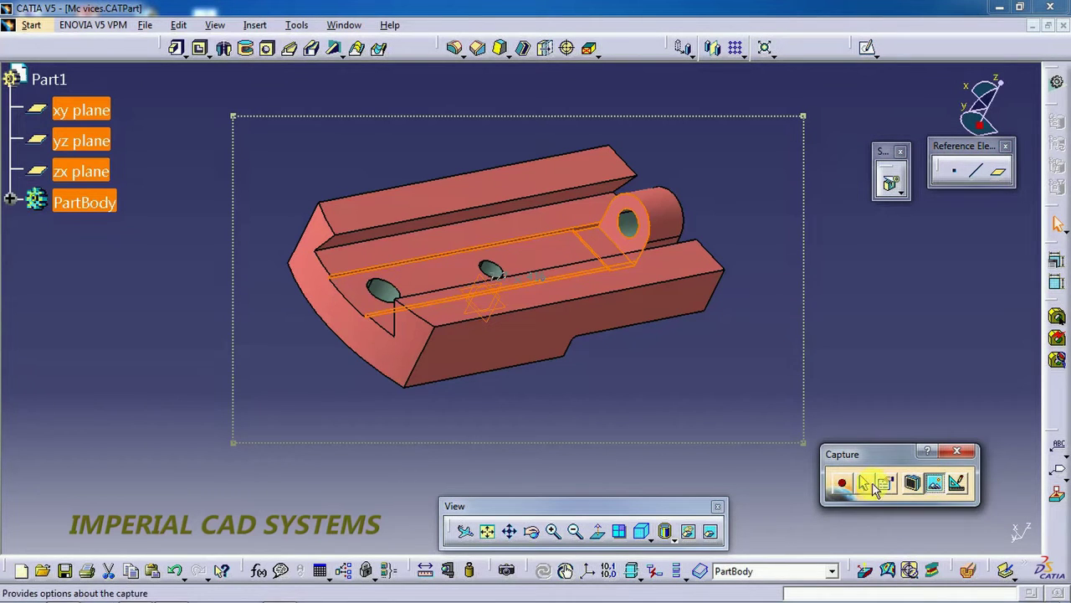
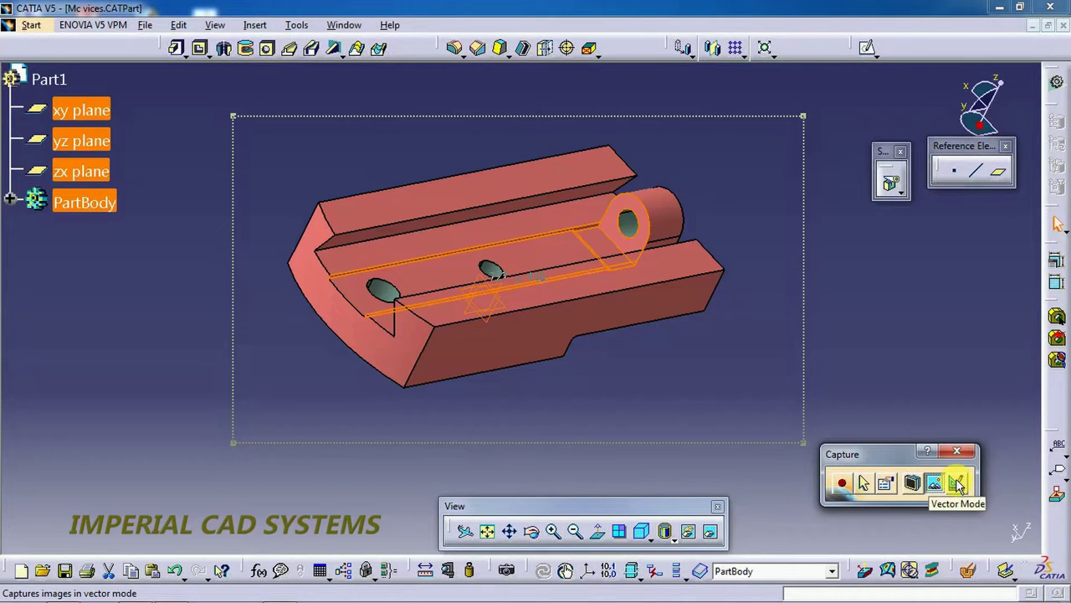
click(958, 483)
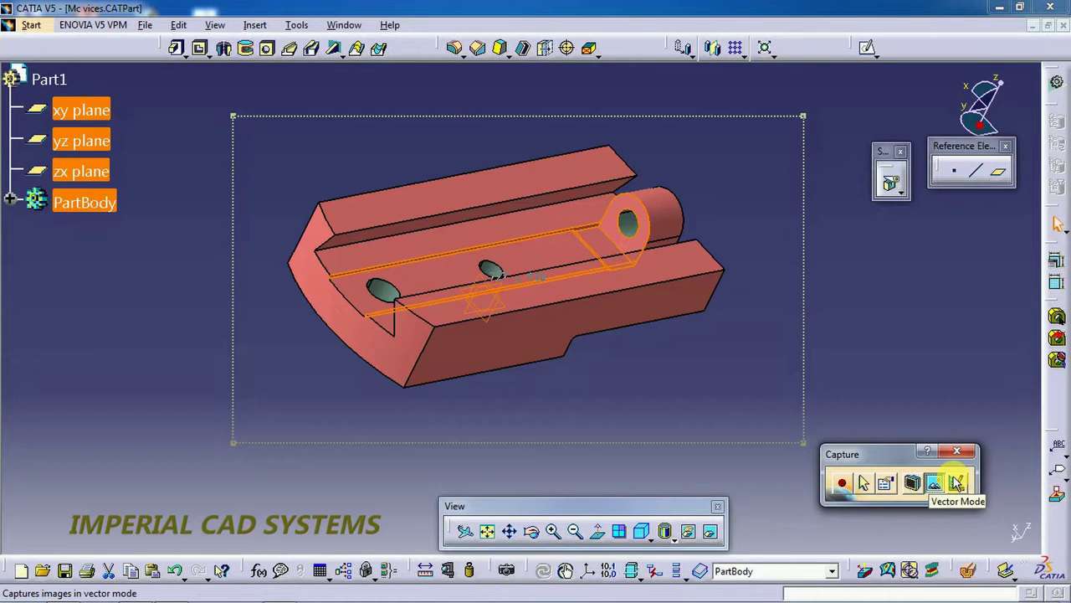
click(958, 483)
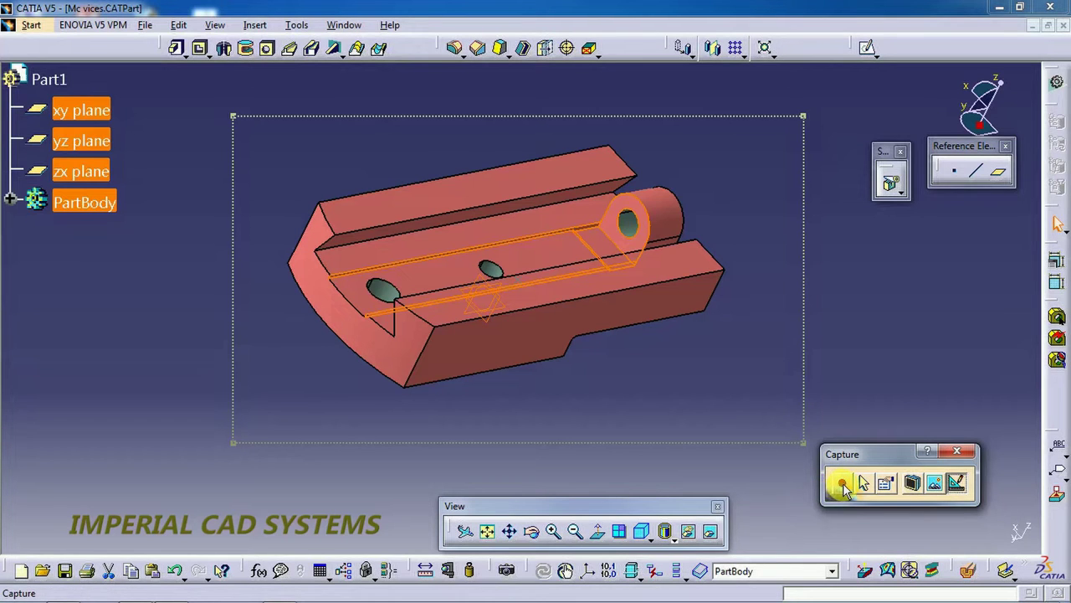
click(842, 484)
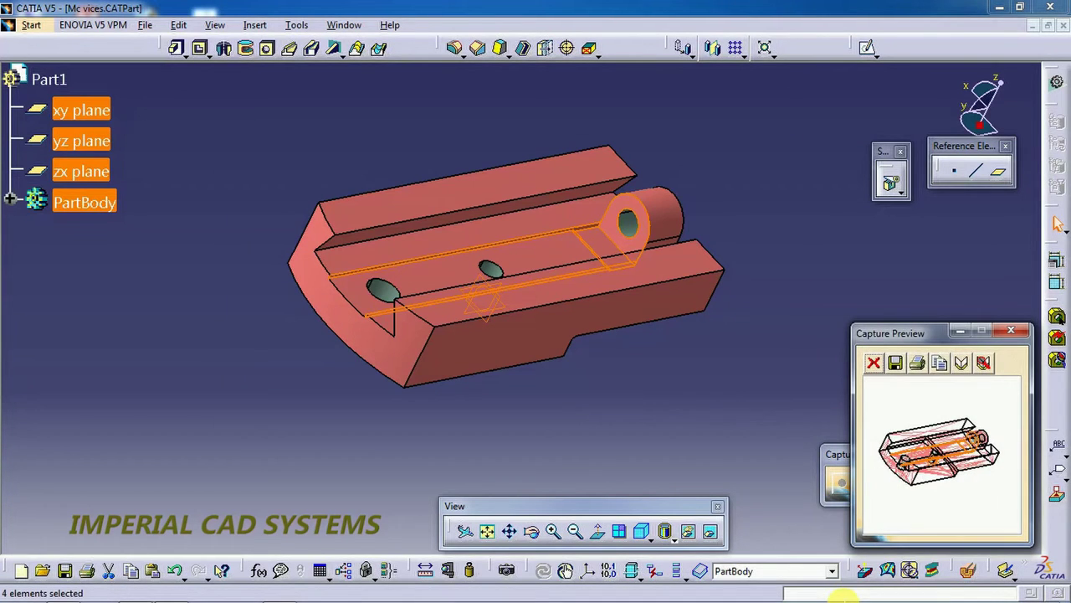
Step: Examine the vector capture's preview and save options, and close both without saving
drag(904, 335, 693, 277)
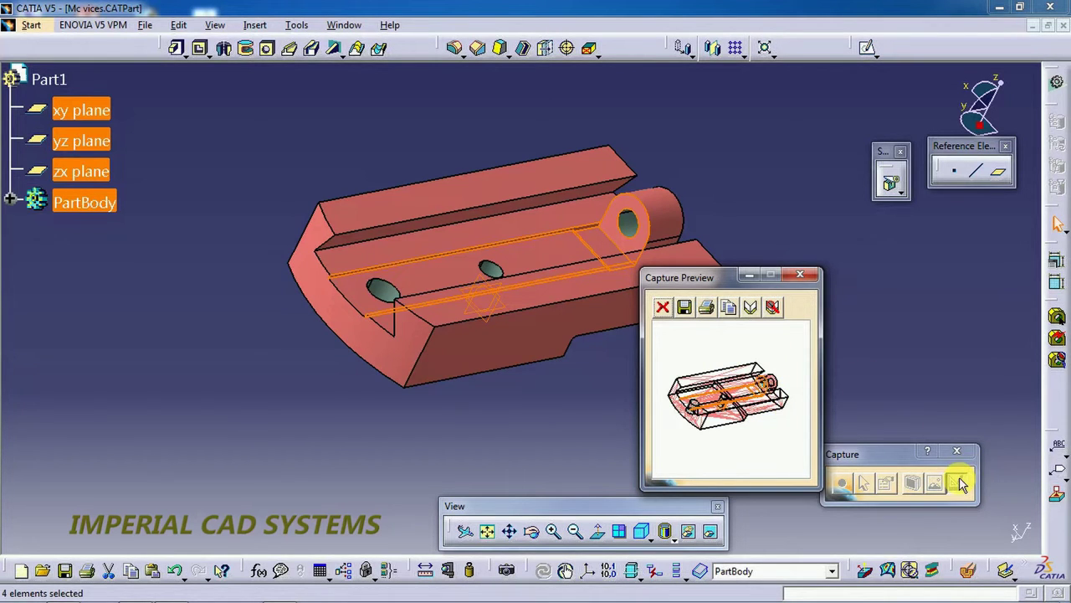
click(684, 307)
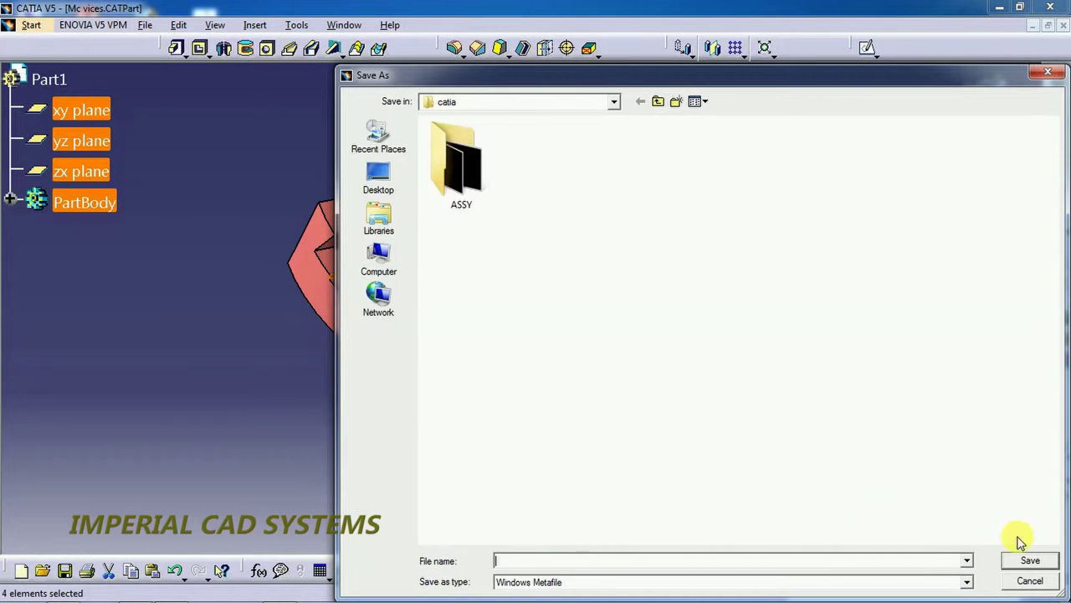
click(1028, 583)
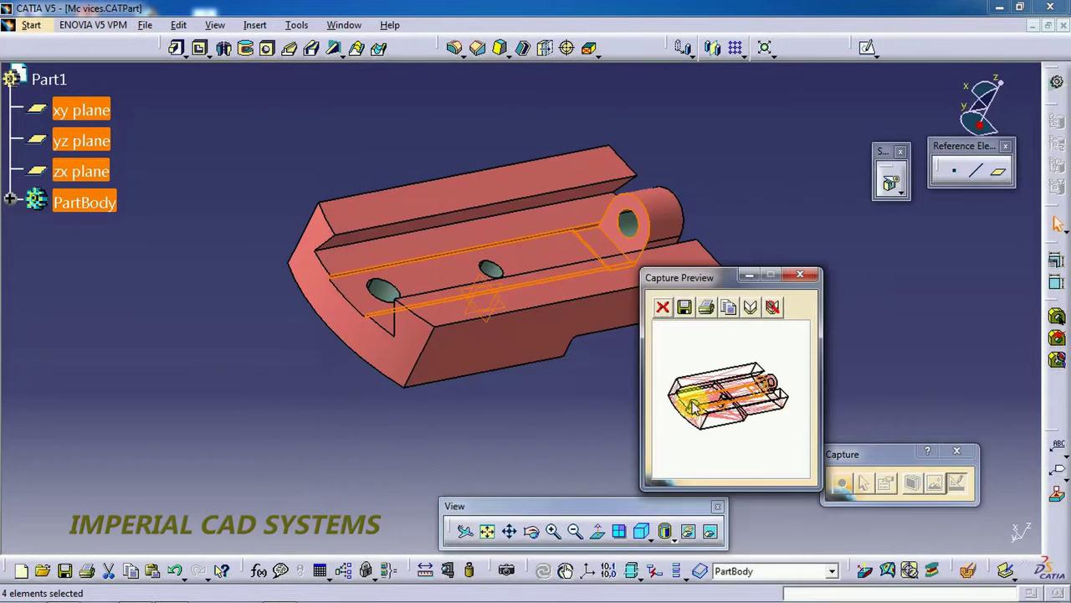
click(813, 275)
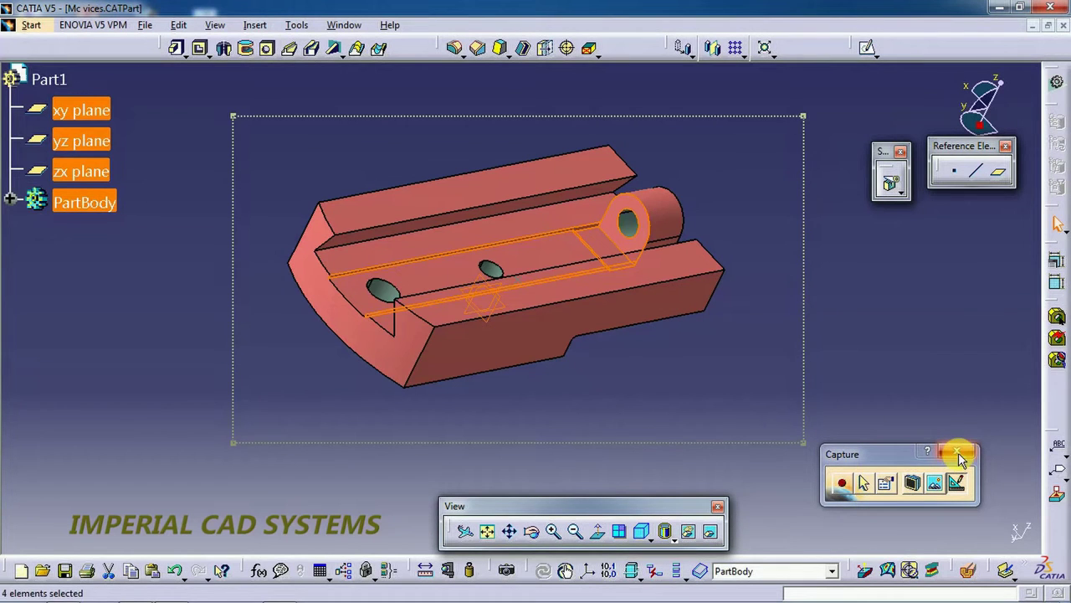
Step: Close the remaining capture preview and the Capture tool, and clear the selection of planes and body
click(911, 485)
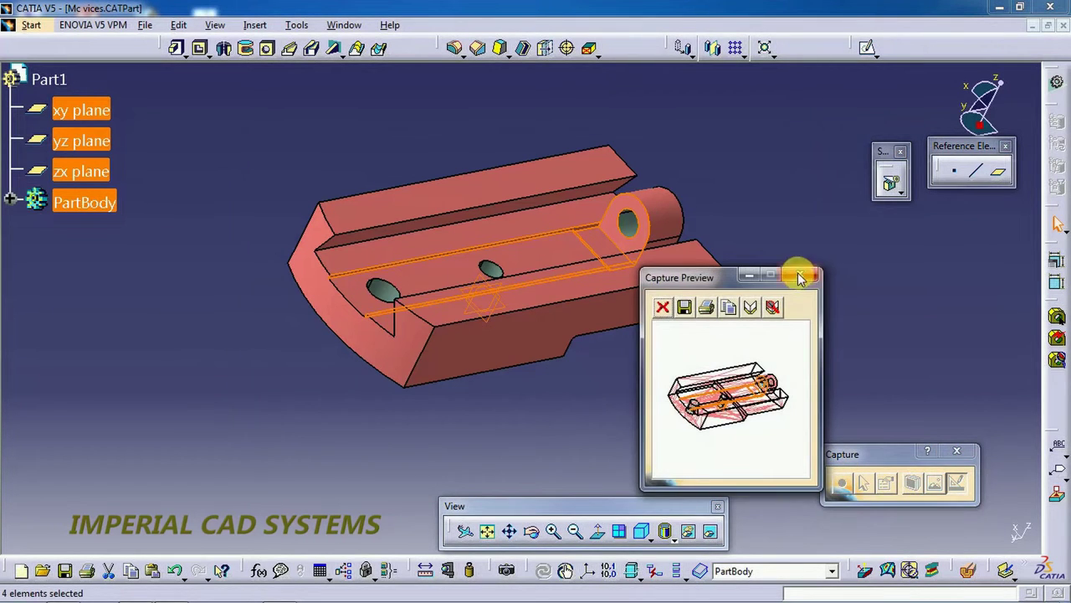
click(813, 275)
click(967, 452)
click(125, 147)
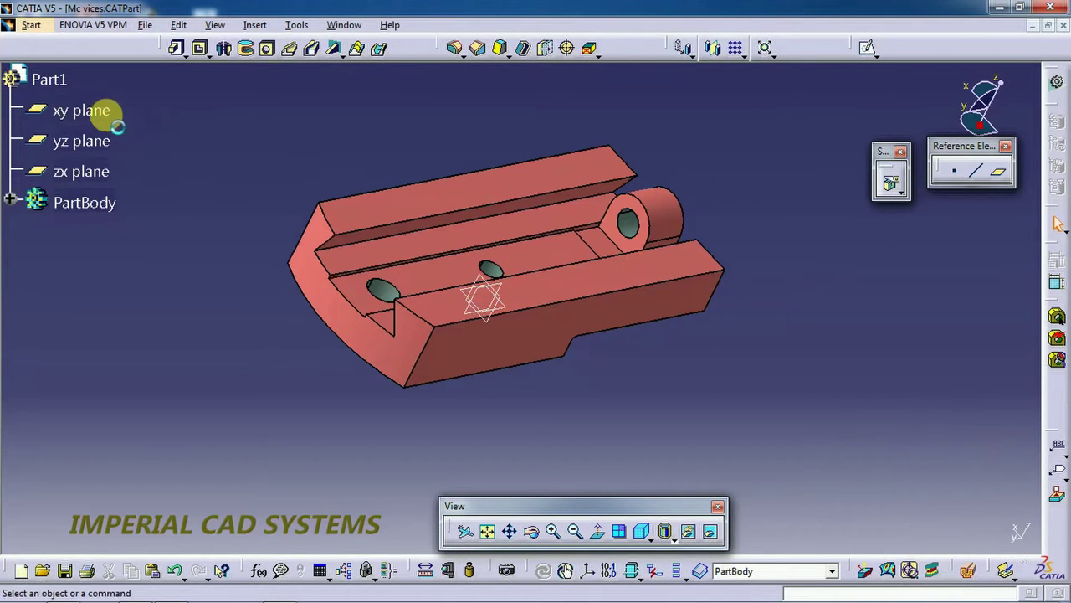
Step: Reopen the Capture tool, frame a rectangular area around the whole part and capture it in vector mode
middle_drag(357, 378, 405, 407)
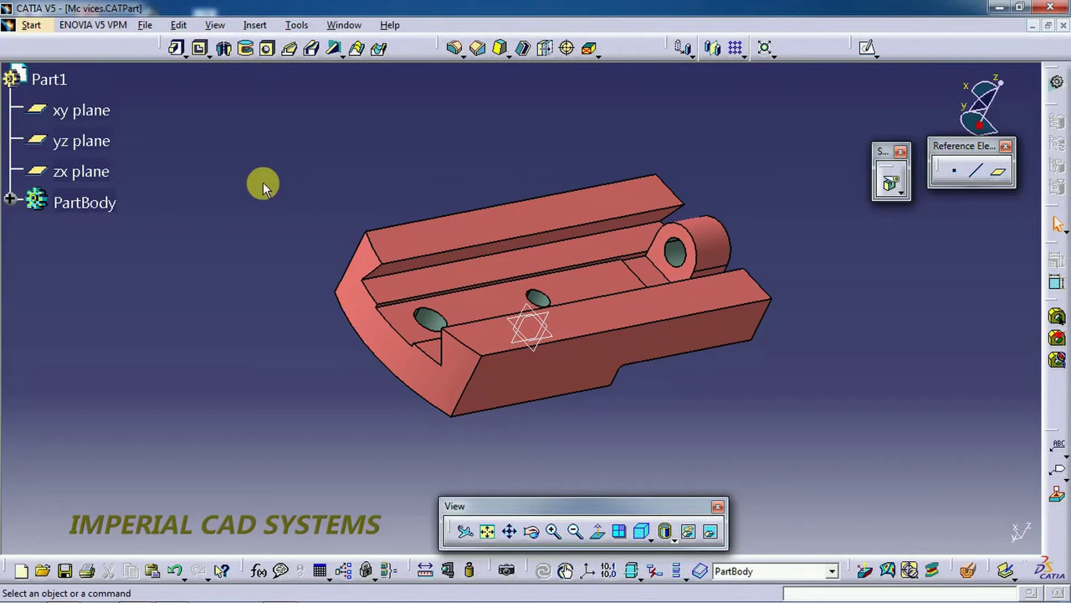
click(288, 27)
mouse_move(301, 63)
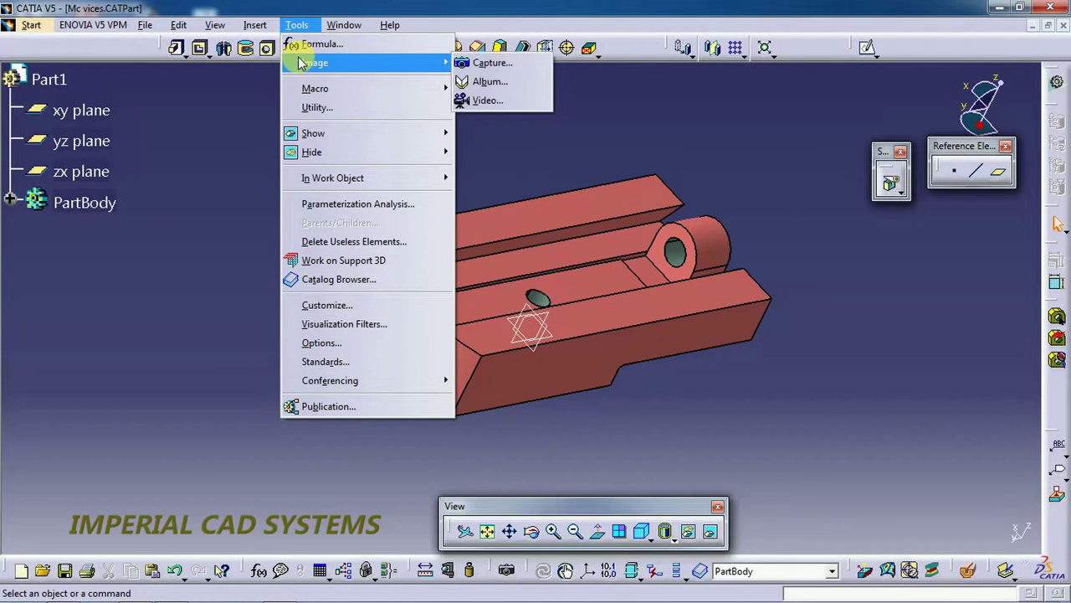
click(476, 64)
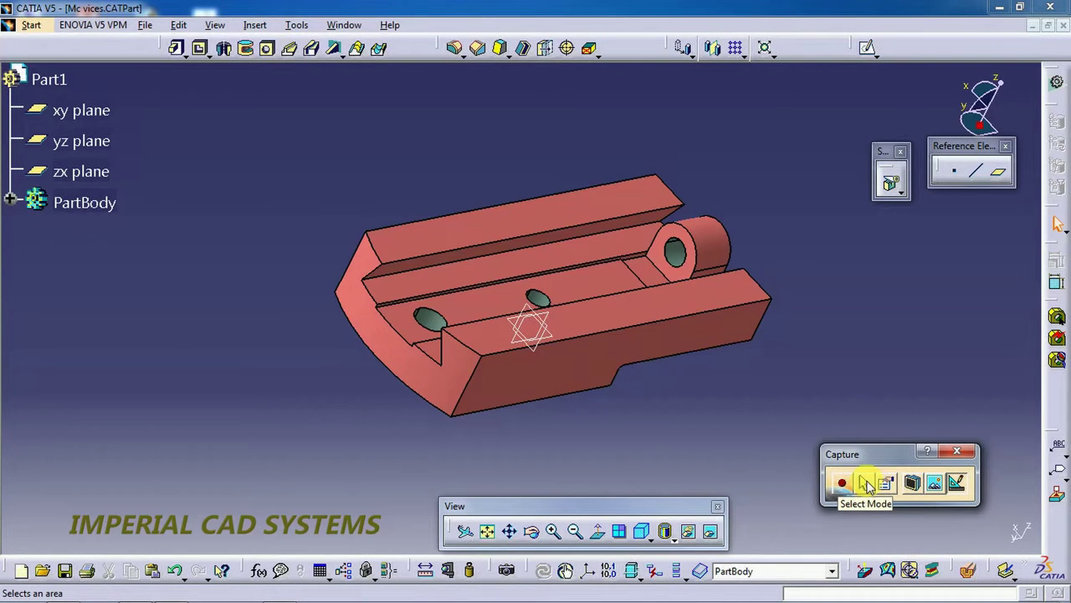
click(867, 486)
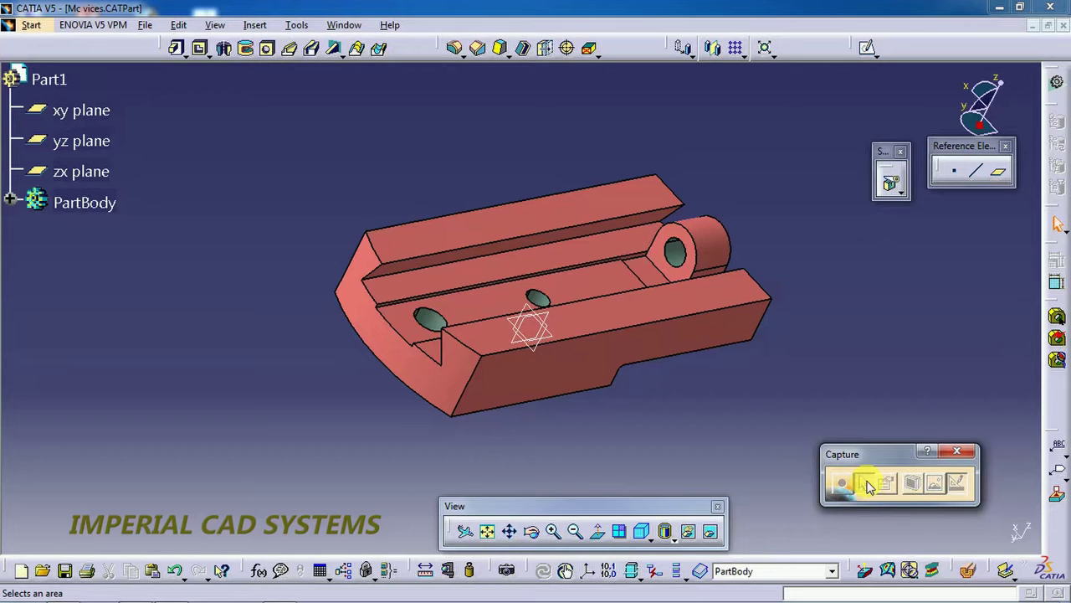
drag(309, 180, 804, 459)
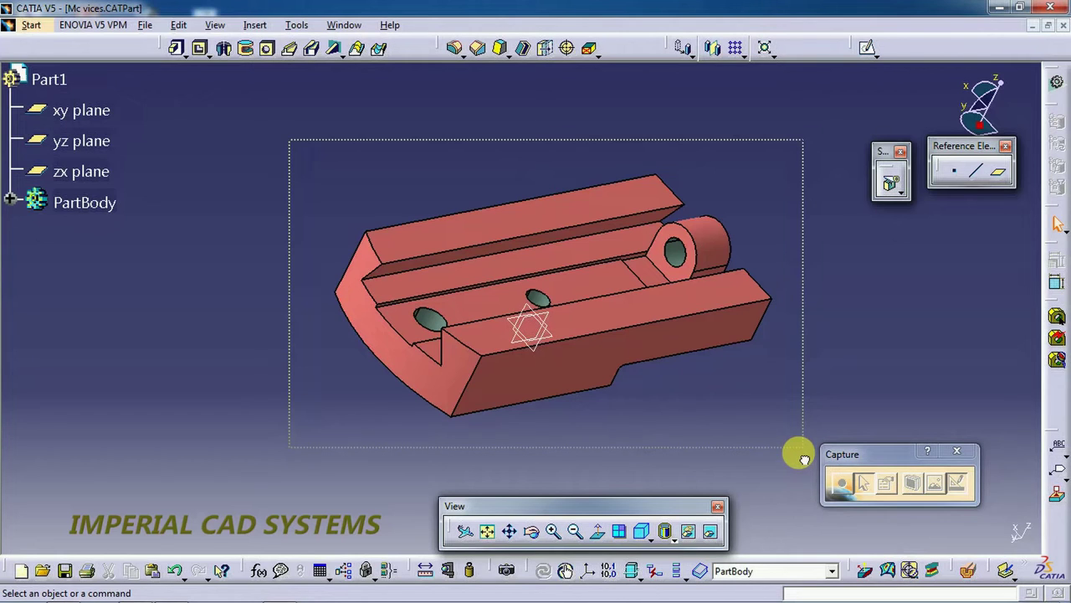
drag(804, 459, 817, 460)
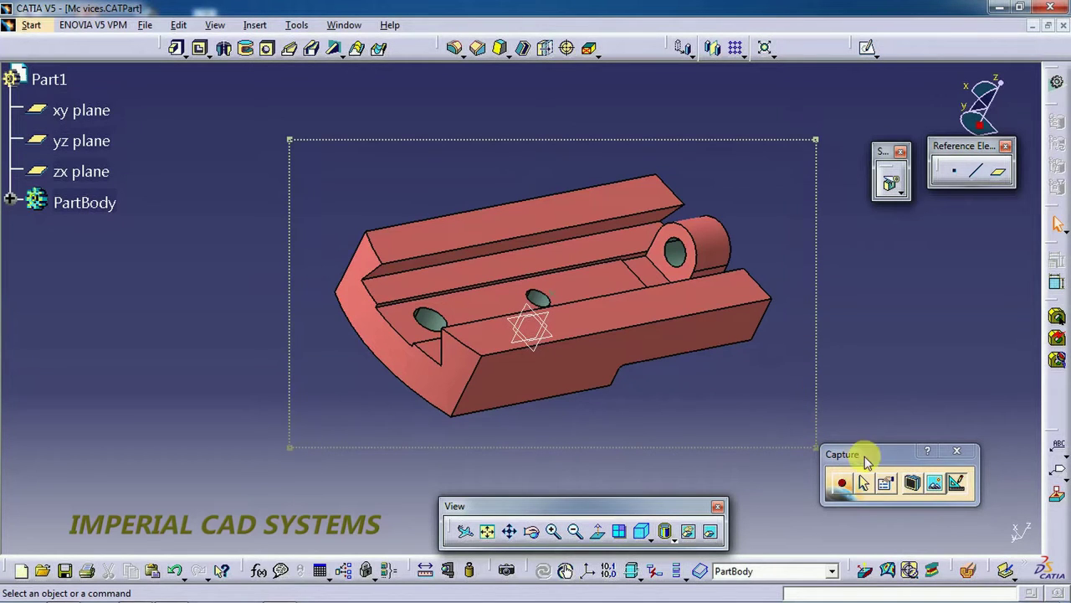
click(842, 485)
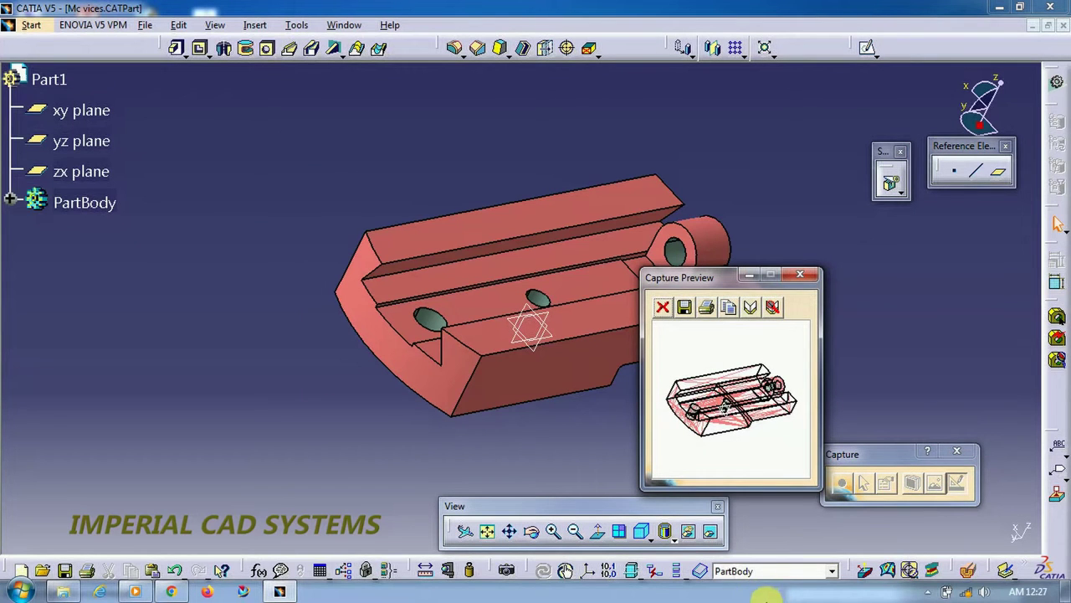
Step: Save the vector capture to the Desktop as a Windows Metafile named 10
click(684, 306)
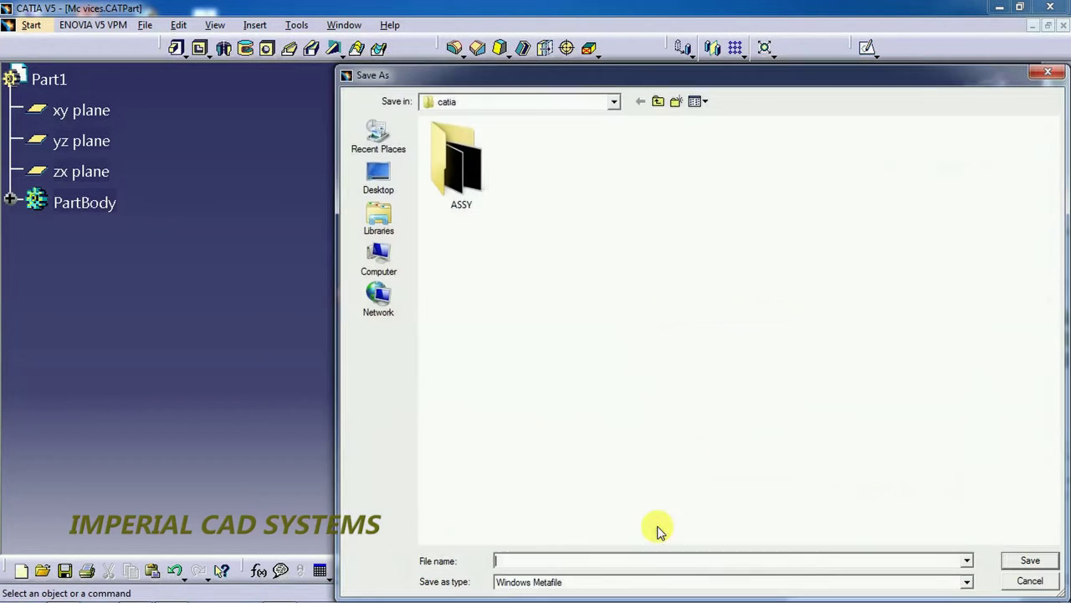
click(380, 177)
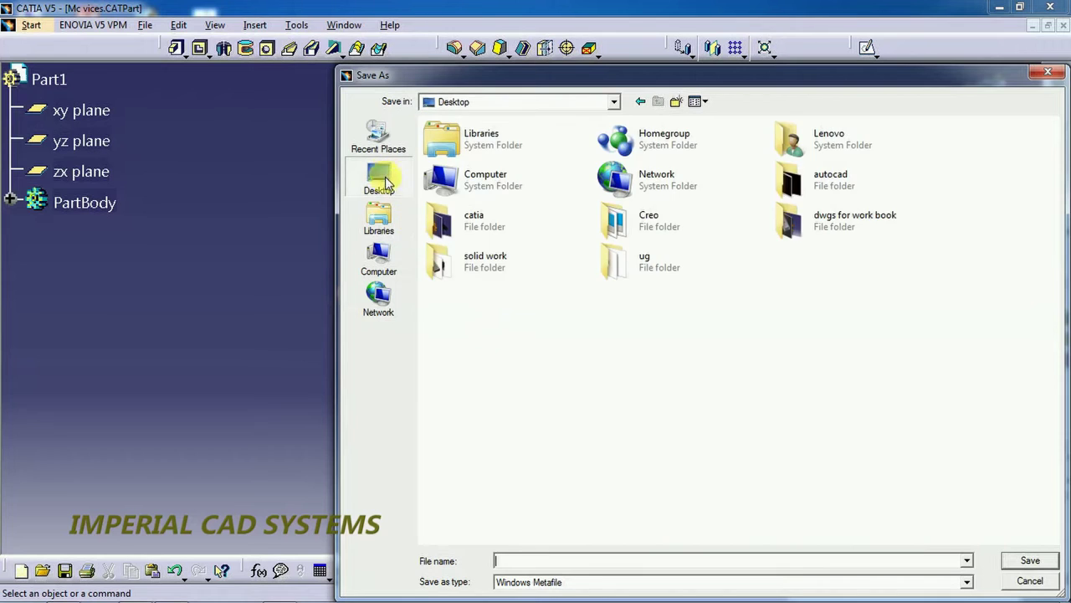
click(1021, 562)
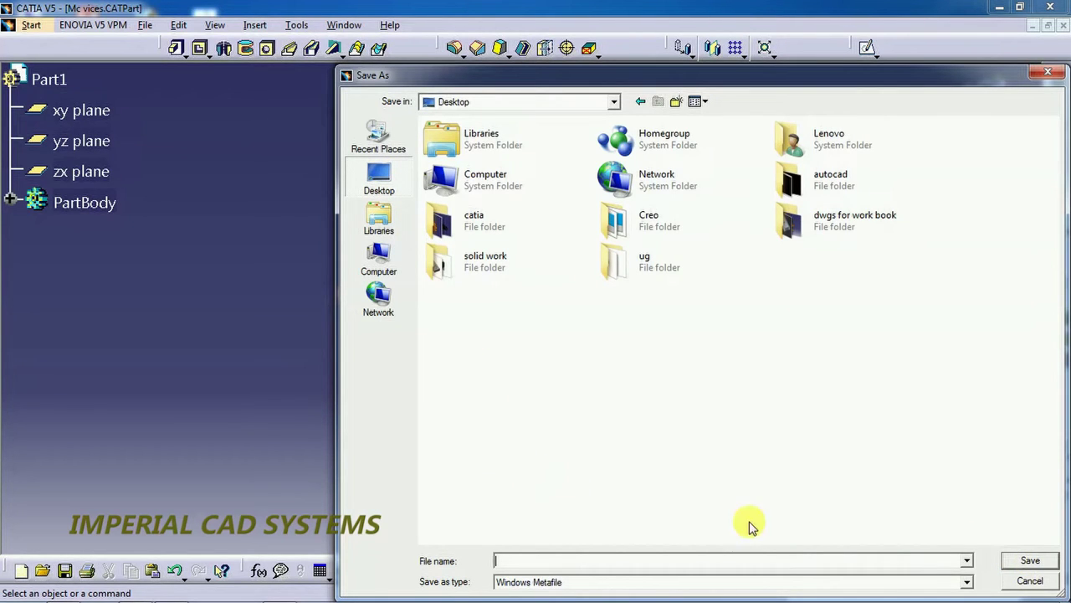
click(786, 559)
text(10)
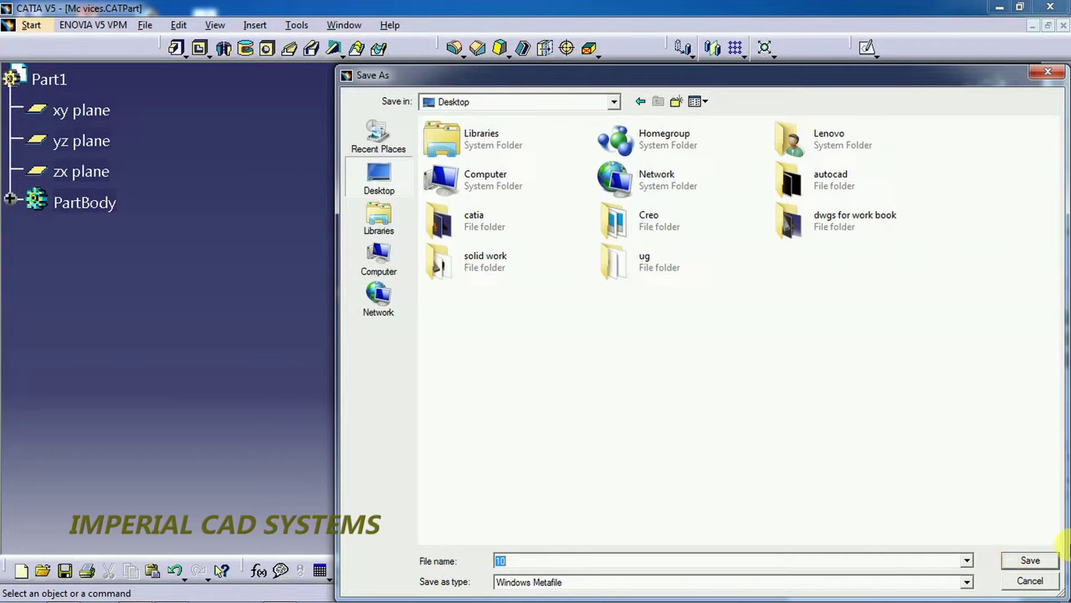
click(1032, 561)
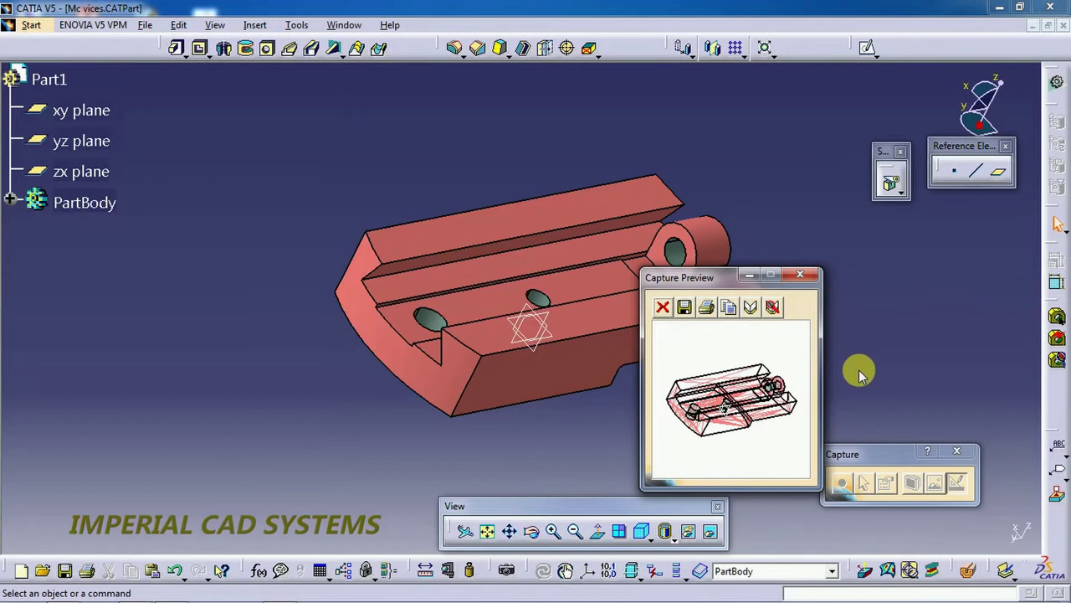
Step: Close the capture preview, then view the saved image 10 from the desktop in Paint and close it
click(800, 274)
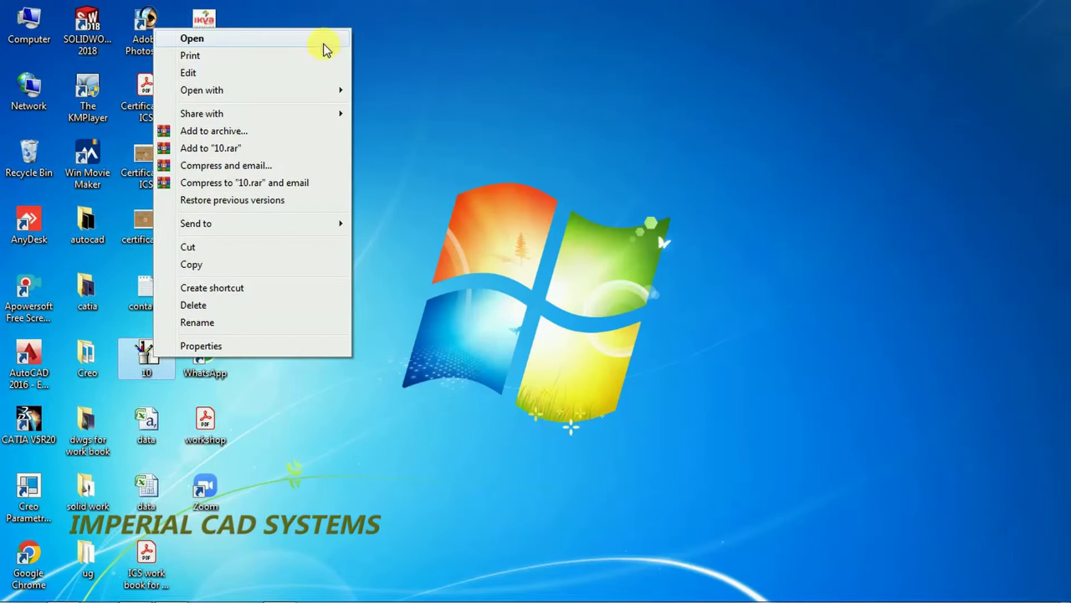
click(325, 44)
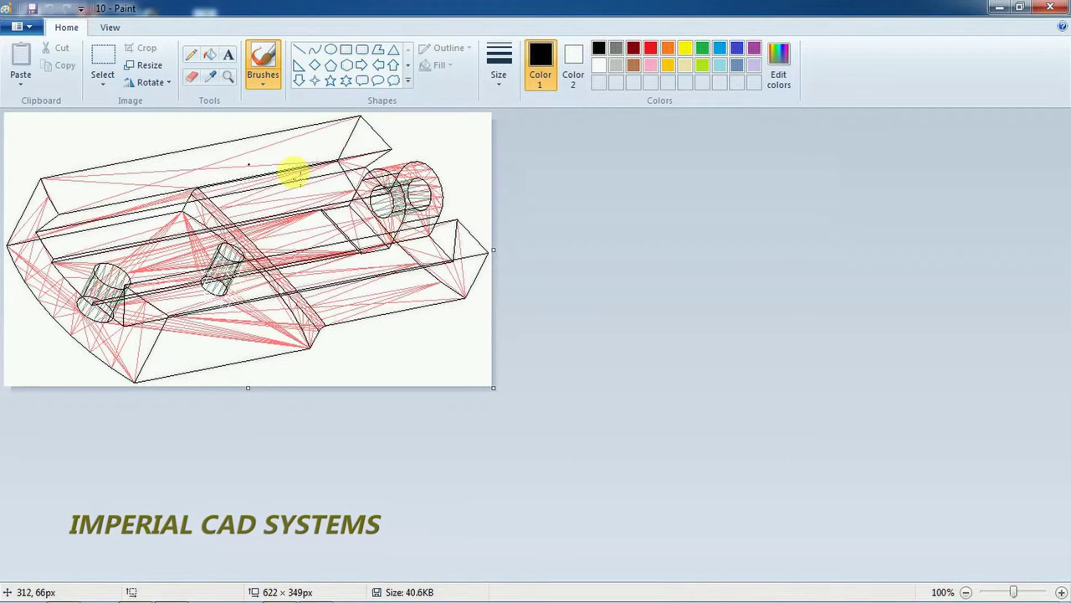
click(1050, 8)
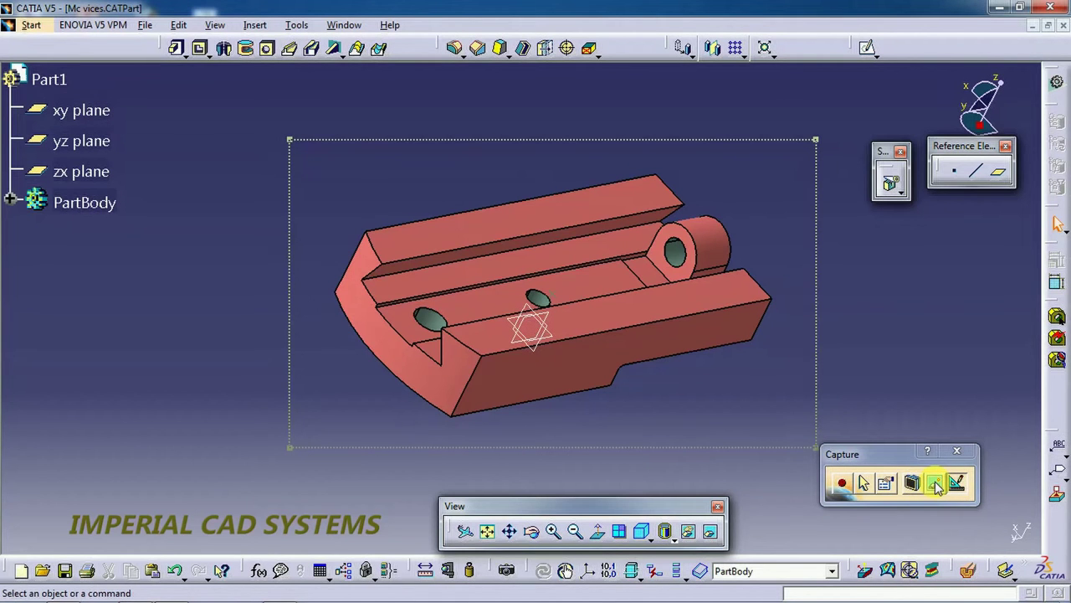
Step: Capture the framed area in pixel mode with Capture only geometry enabled, and discard the resulting image
click(935, 484)
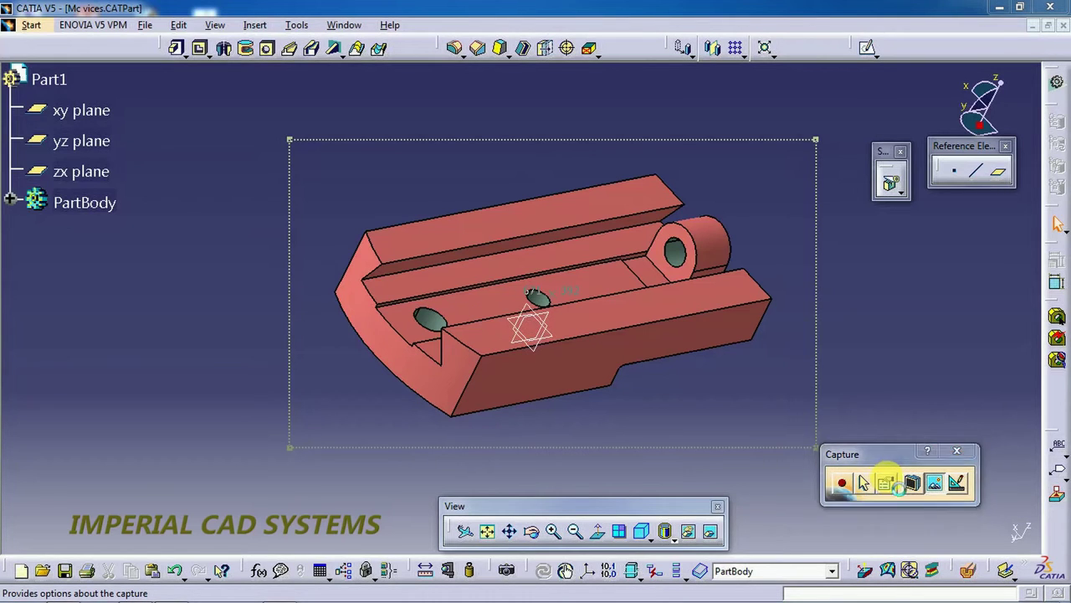
click(886, 483)
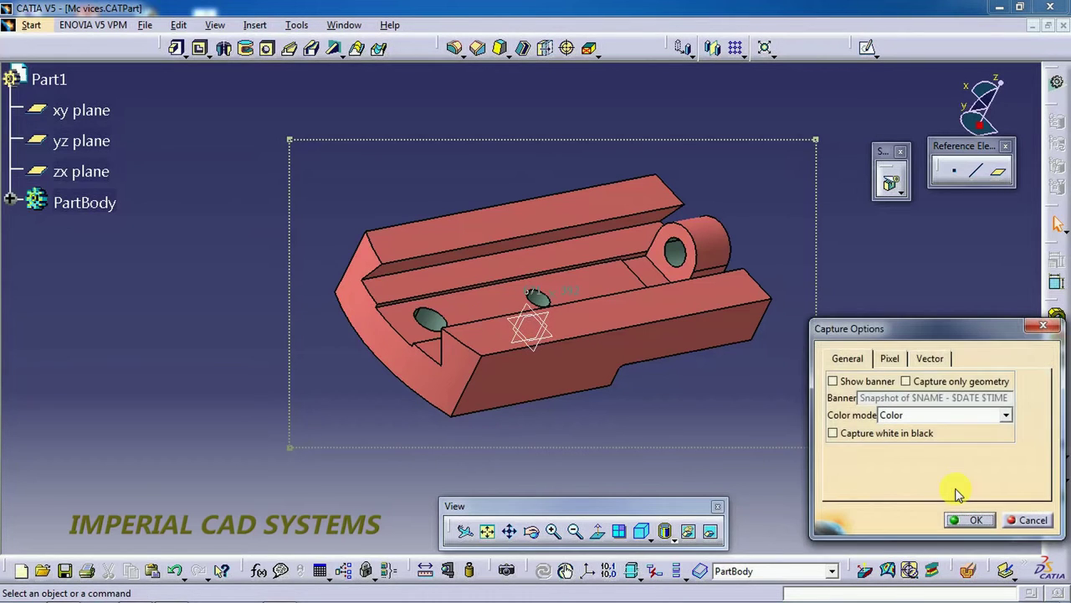
click(937, 387)
click(978, 520)
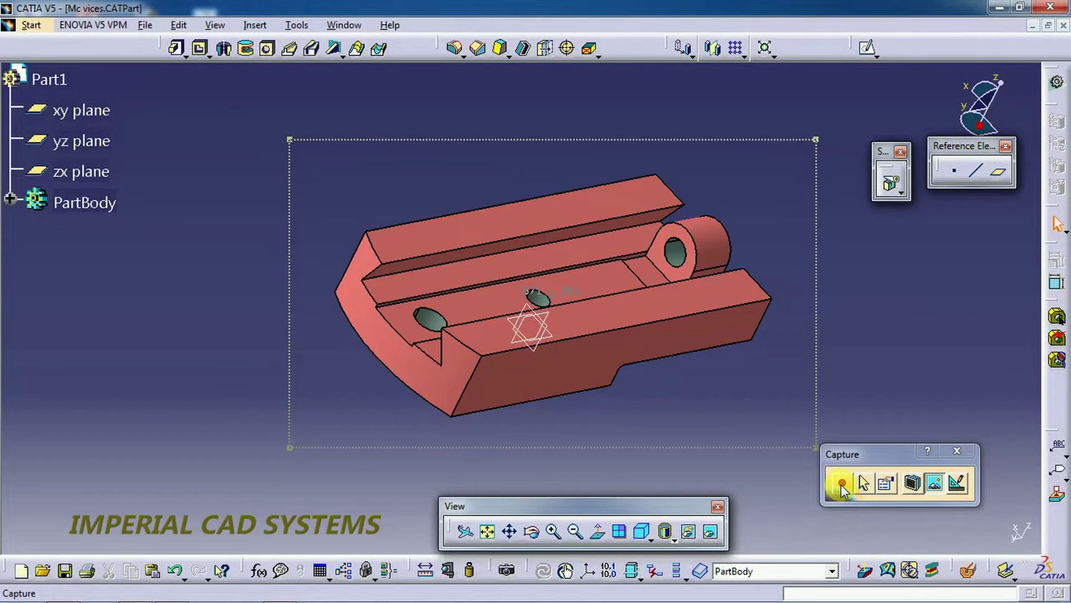
click(841, 484)
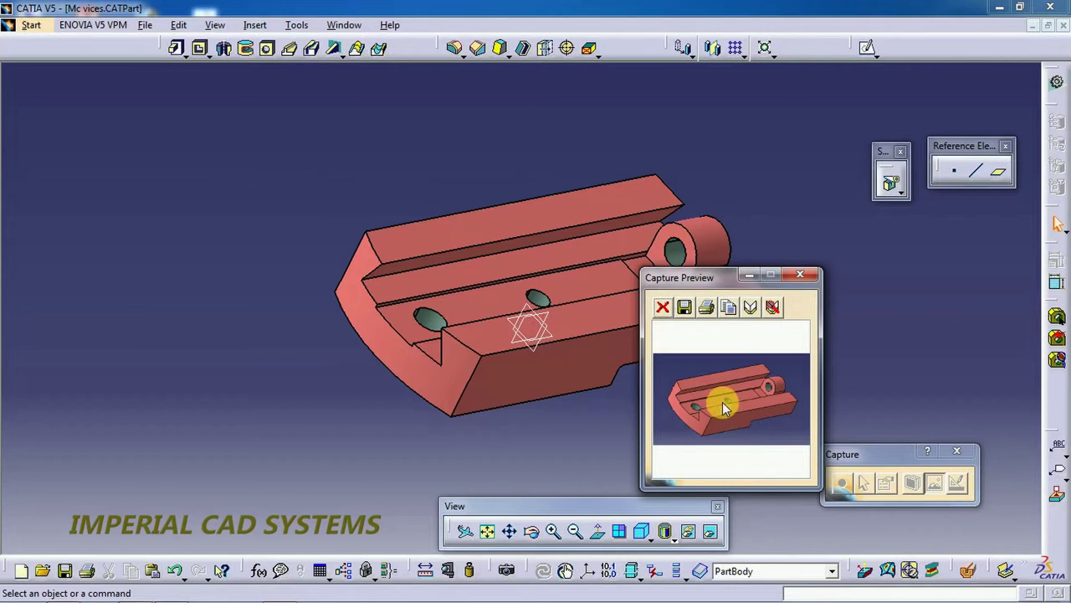
click(662, 307)
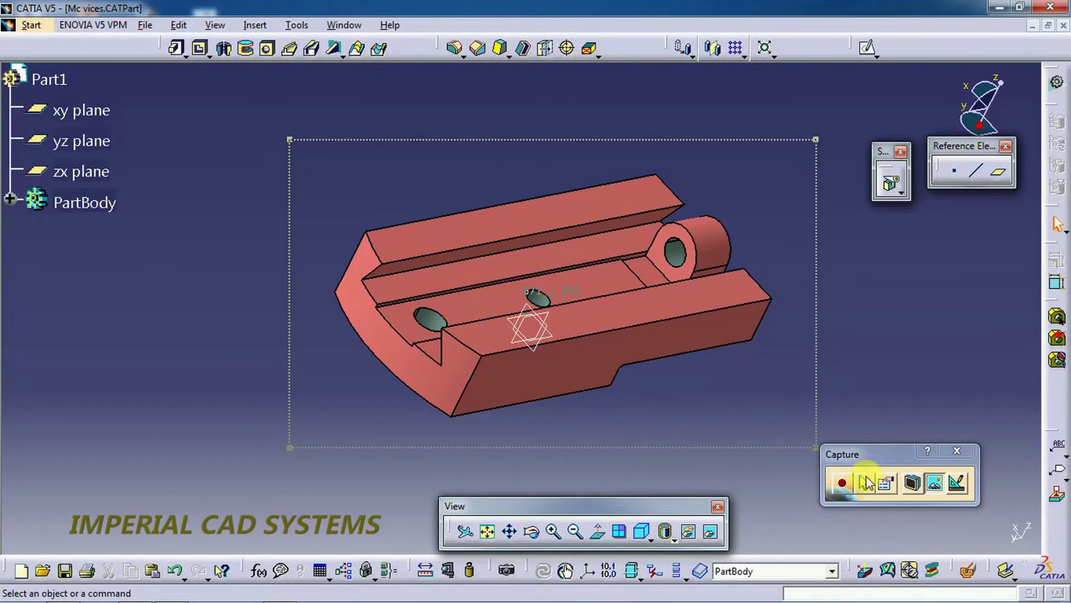
Step: Enable the white background for pixel captures, capture the framed area again and discard the image
click(887, 484)
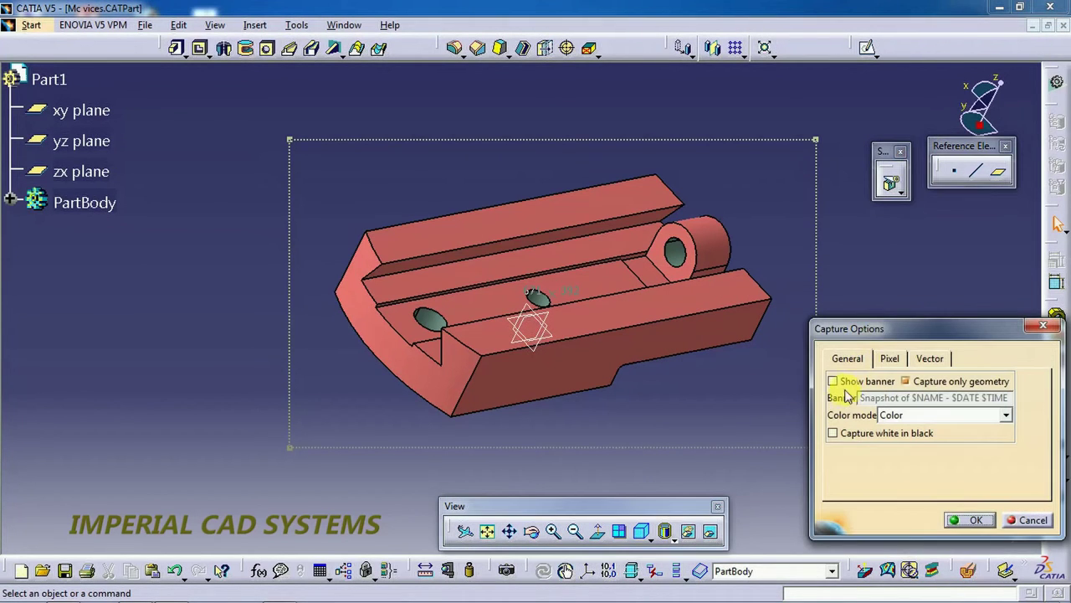
click(892, 361)
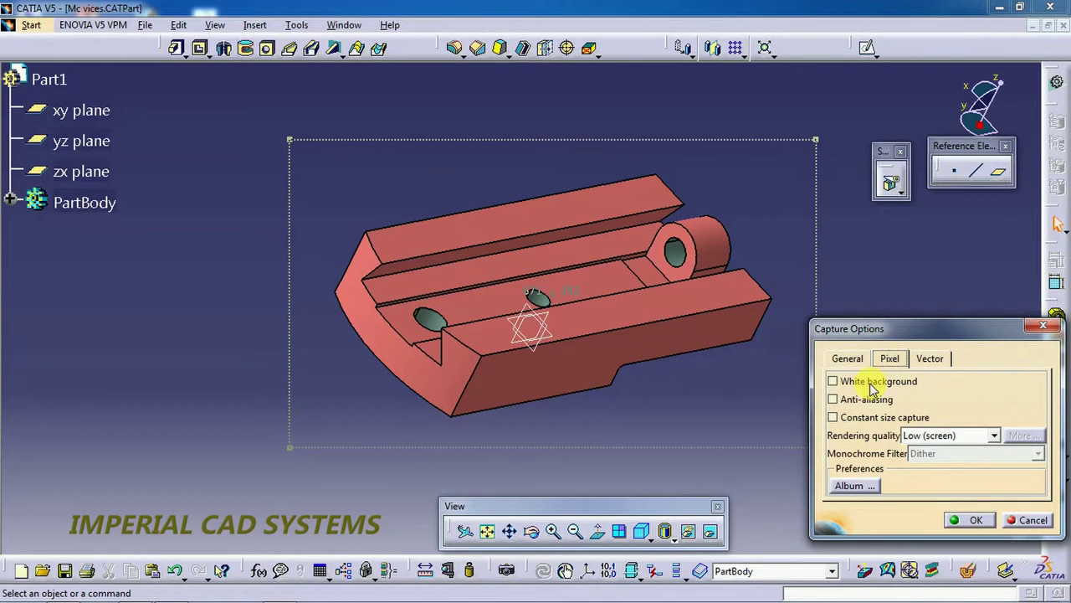
click(873, 385)
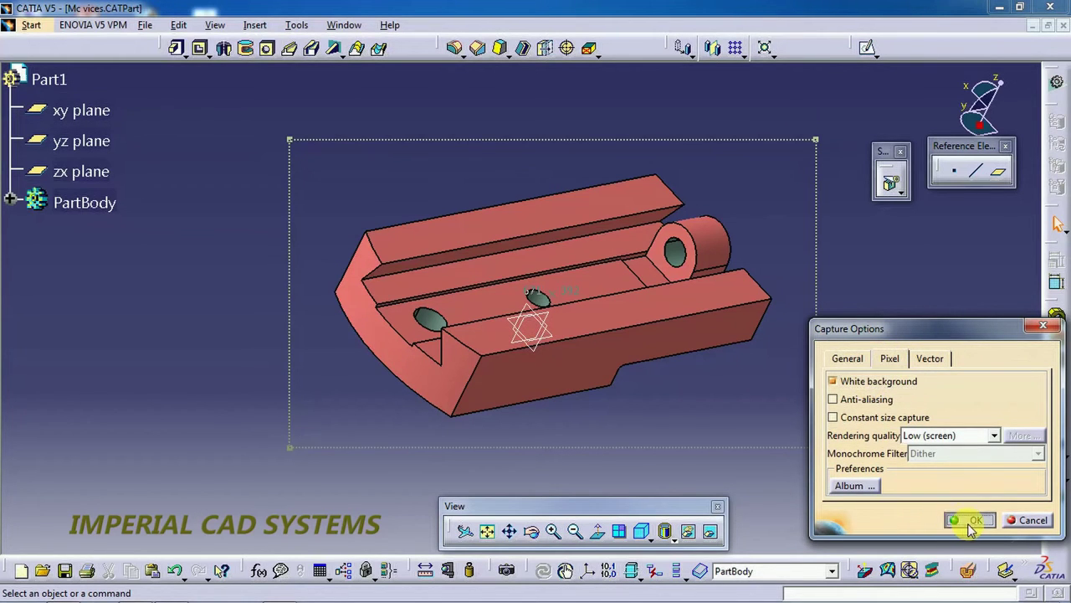
click(971, 520)
click(885, 485)
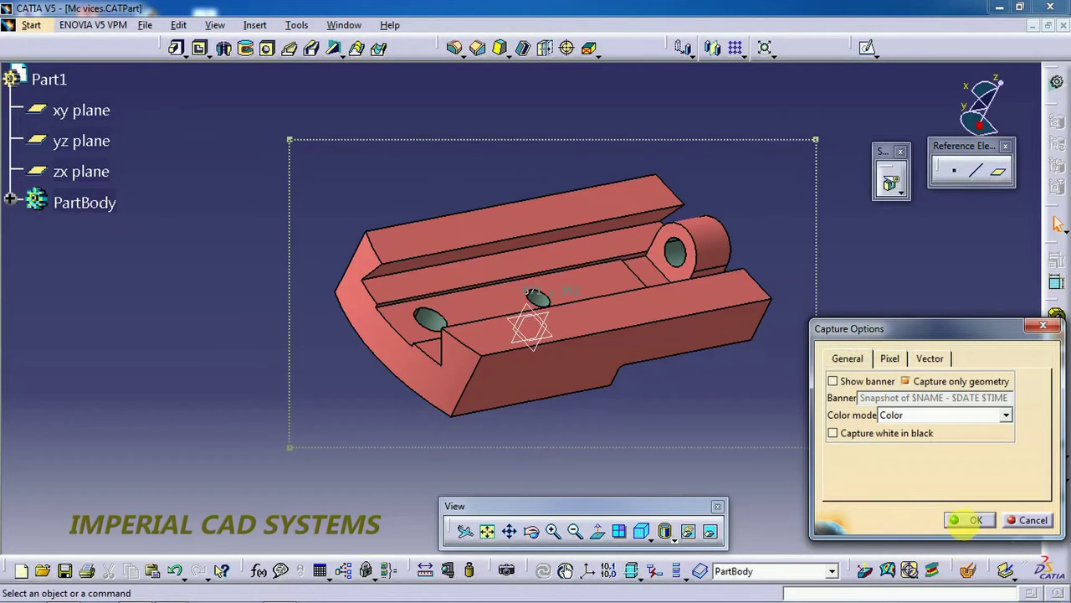
click(962, 521)
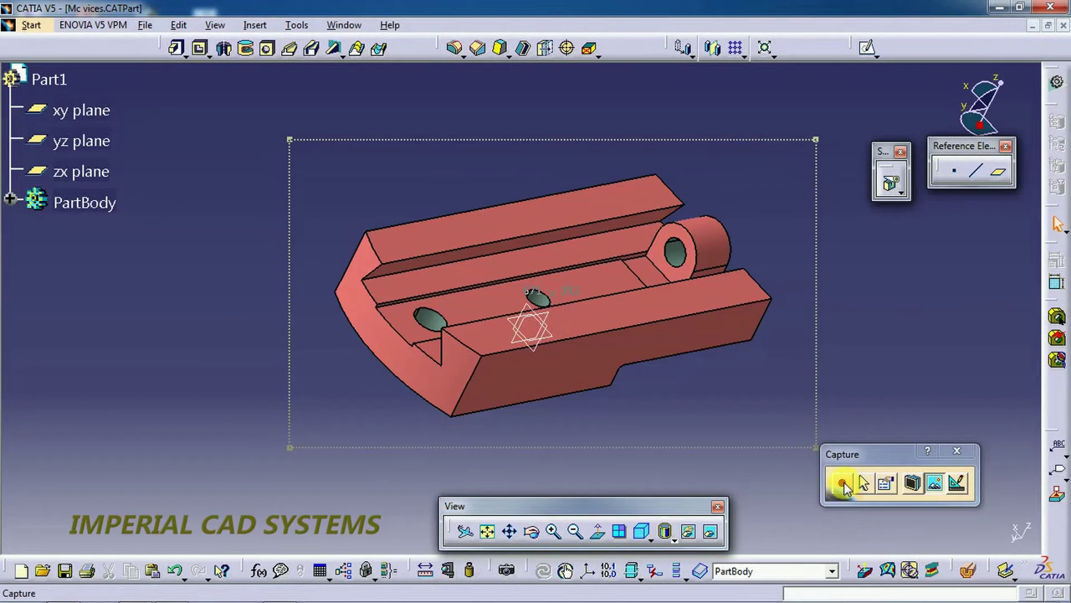
click(842, 483)
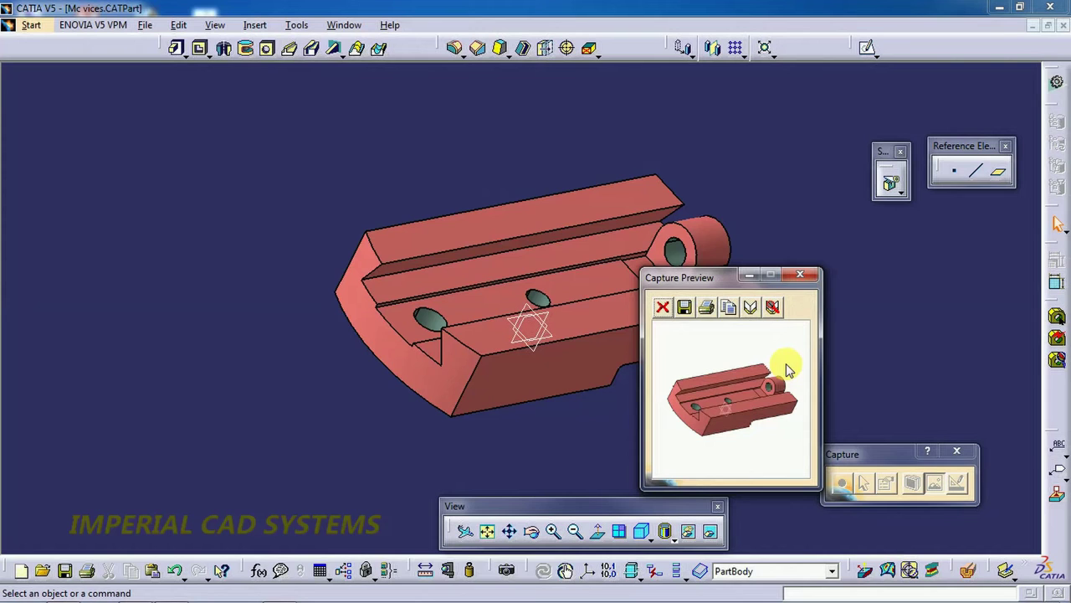
click(662, 307)
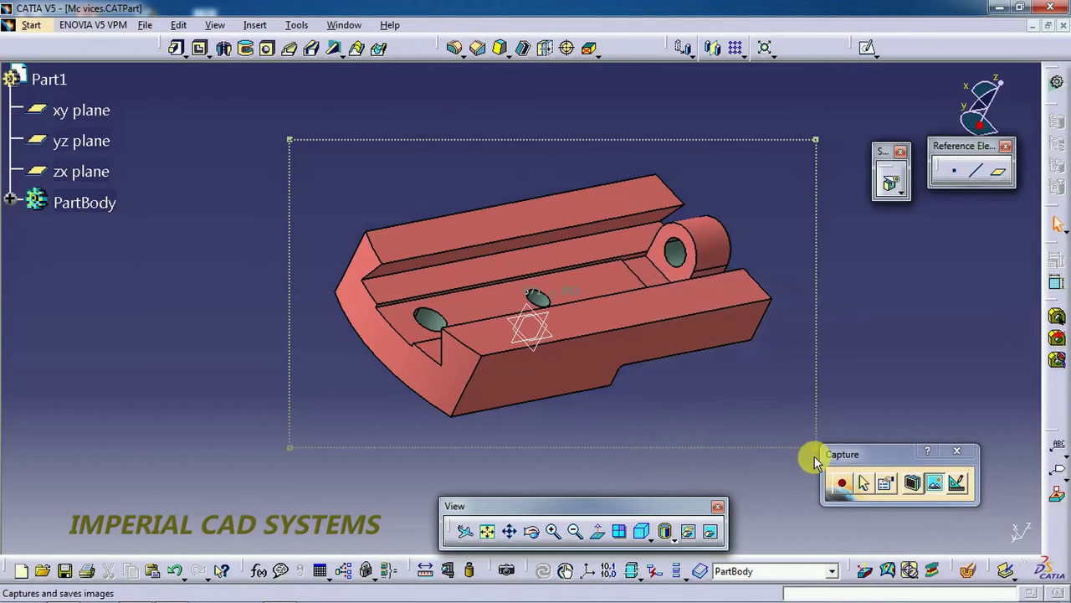
Step: Review the pixel and vector capture options and enable Show banner in the general capture options
click(885, 482)
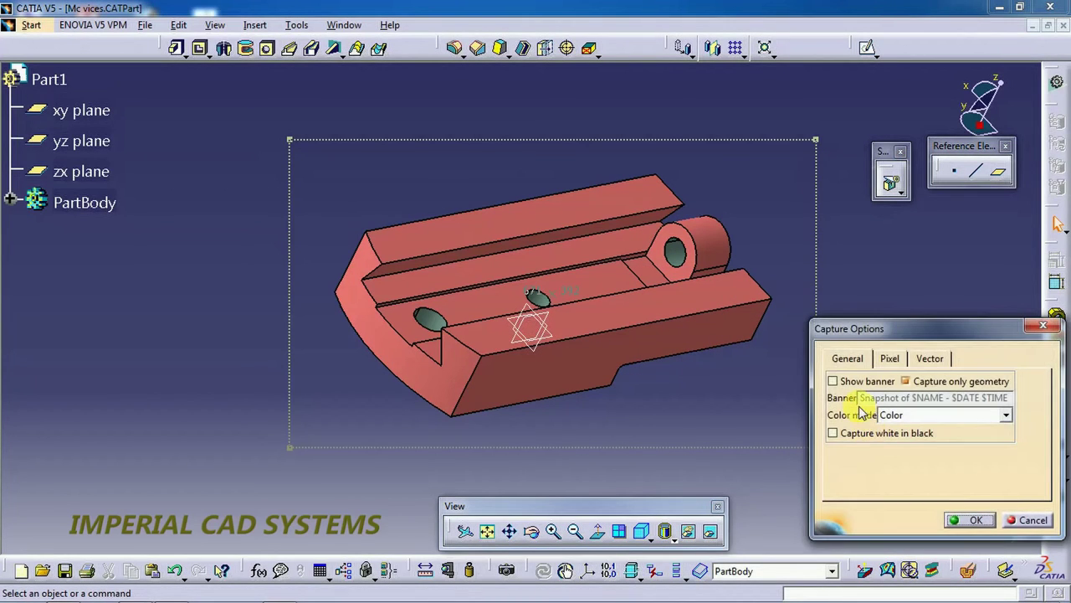
click(892, 363)
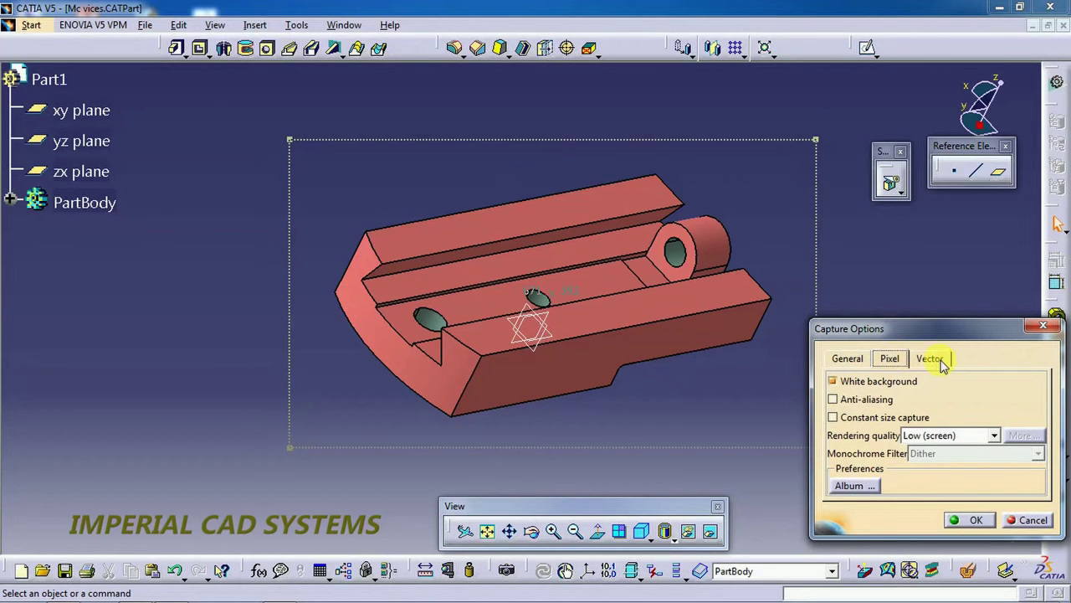
click(927, 360)
click(853, 365)
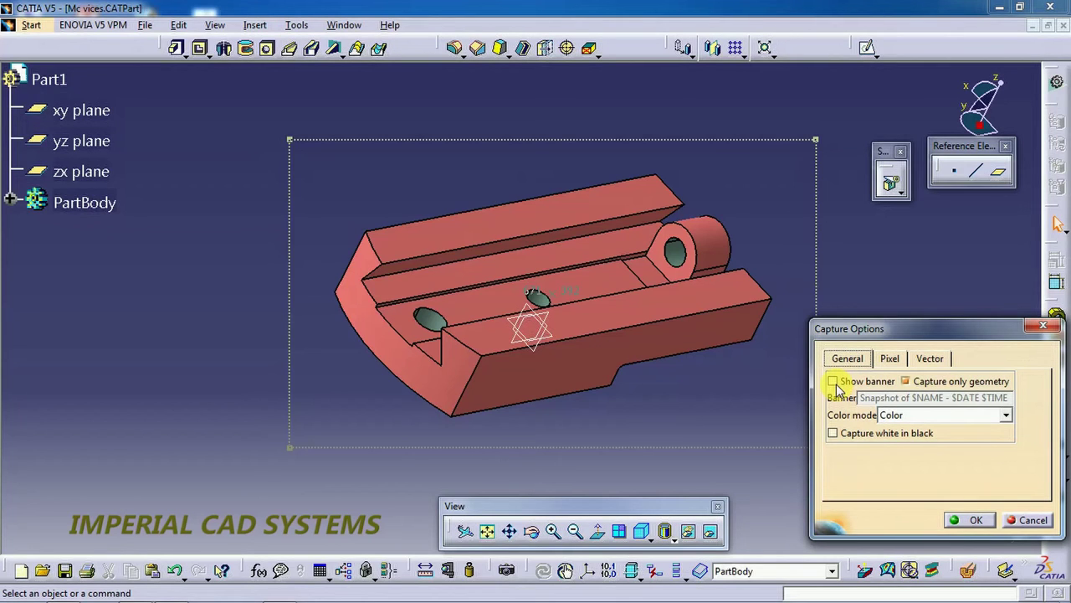
click(834, 381)
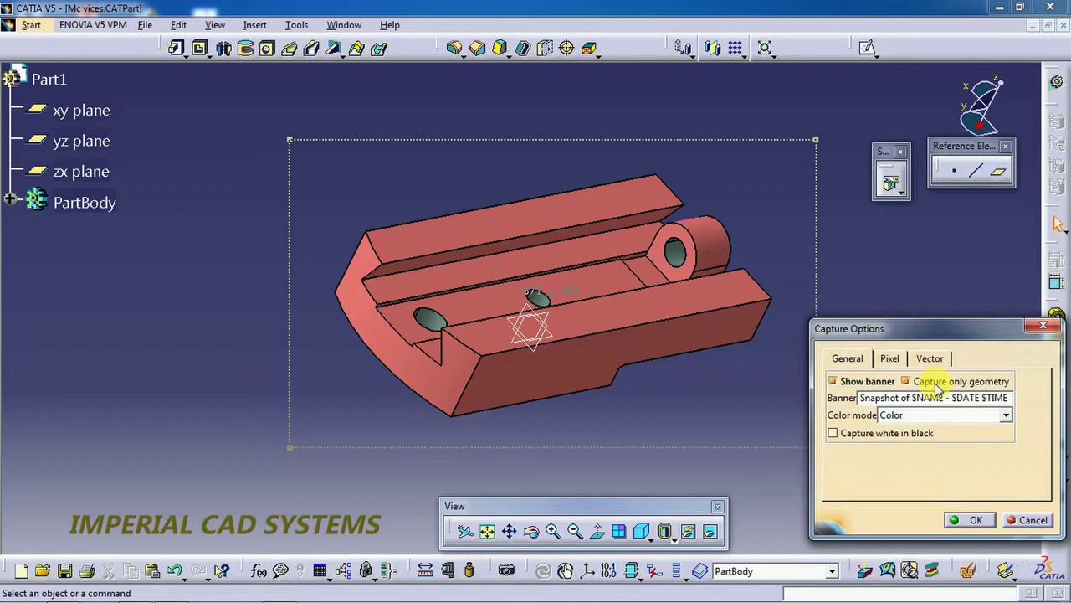
click(975, 520)
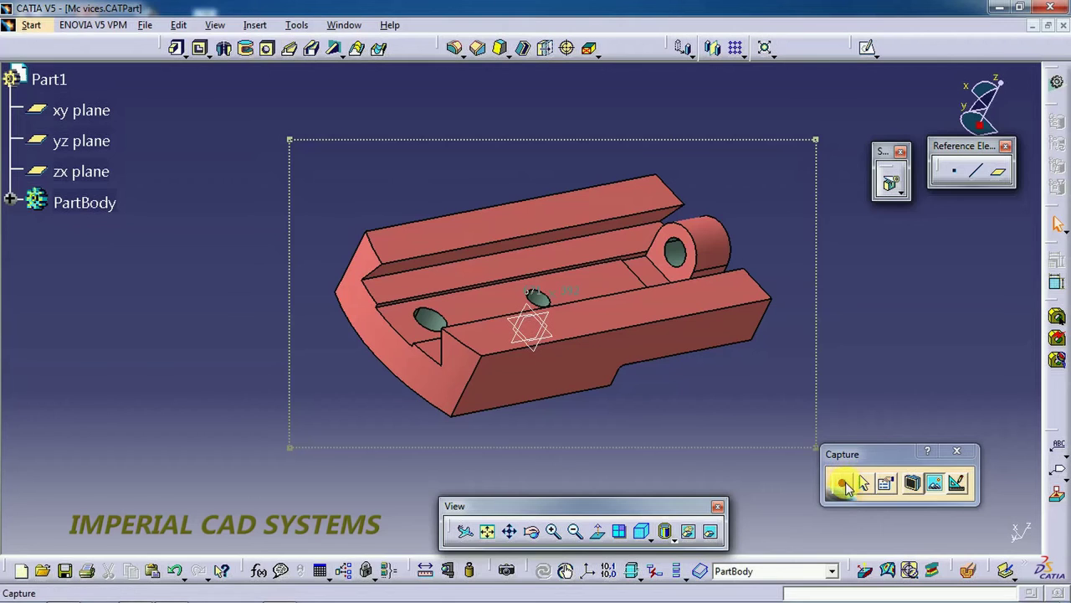
Step: Capture the framed area with the banner, save it to the desktop as JPEG file 11, and close the capture preview
click(843, 483)
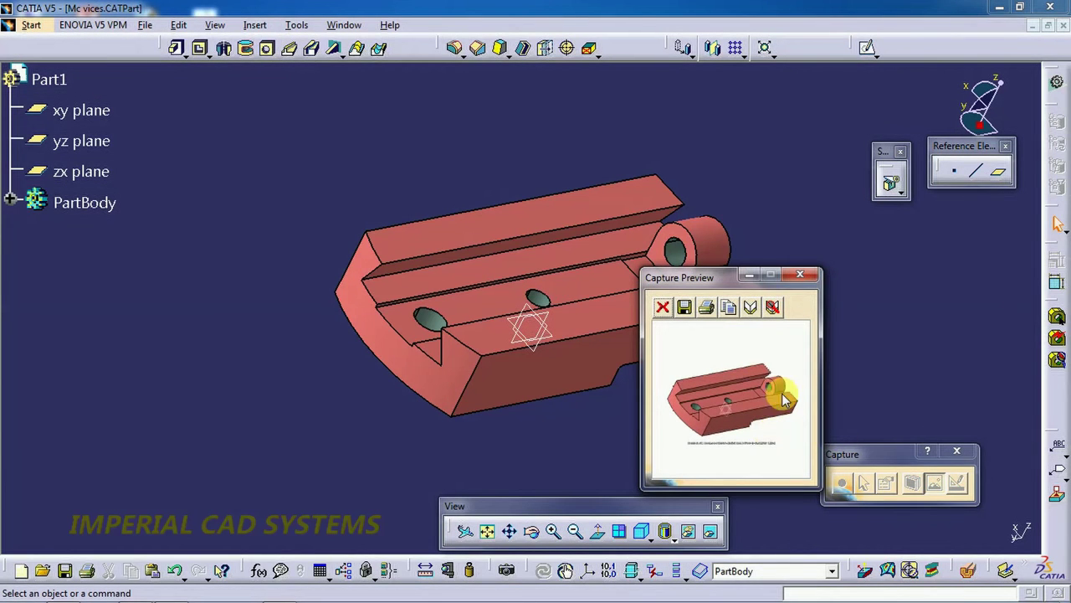
click(684, 307)
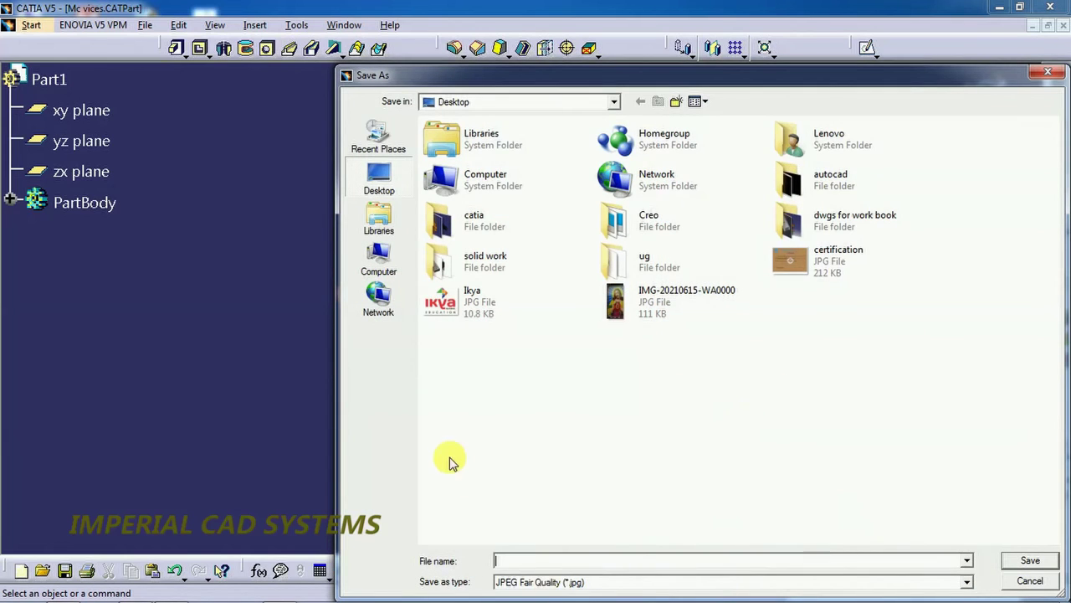
text(11)
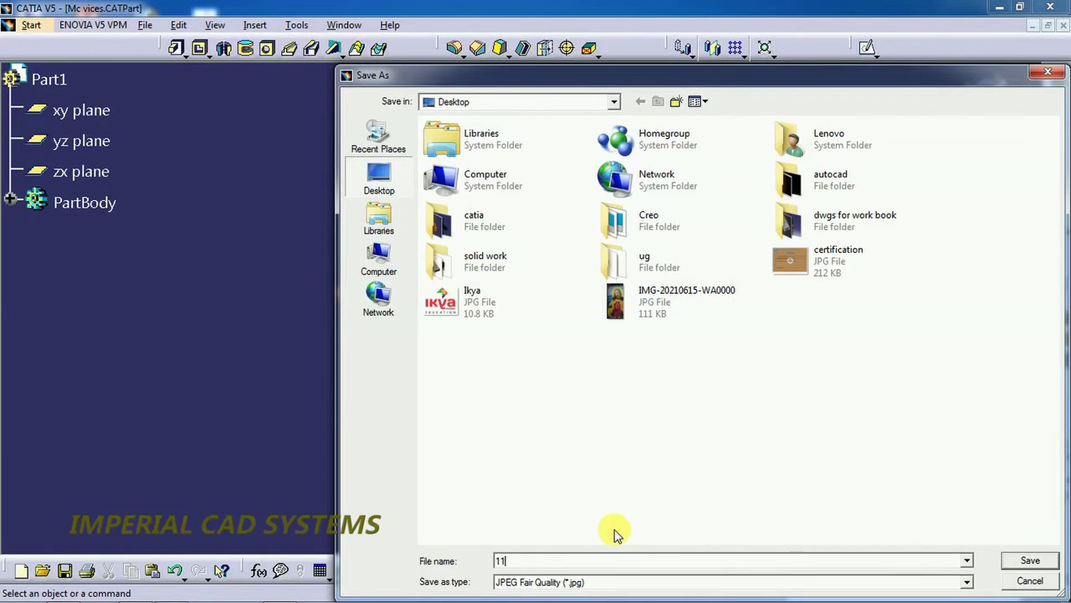
click(1031, 560)
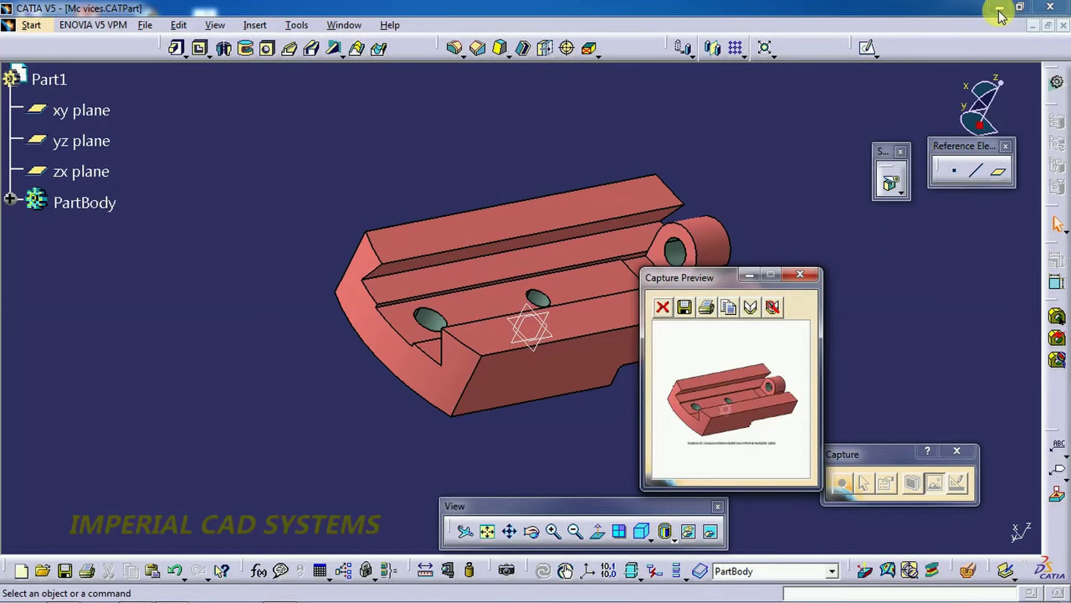
click(800, 274)
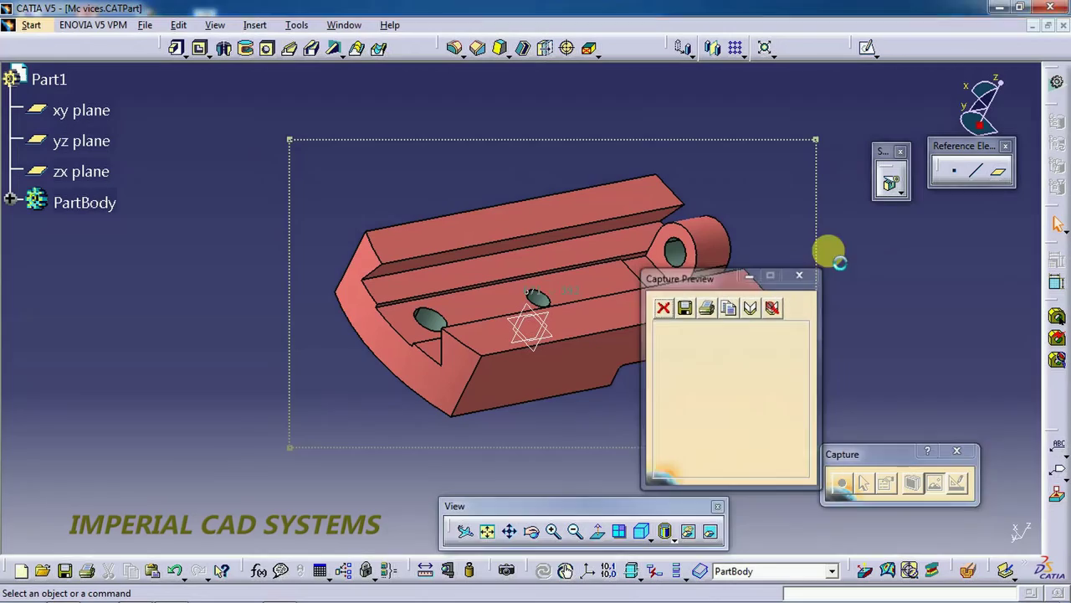
Step: Open the saved image 11 from the desktop, examine its snapshot banner up close, close it and return to CATIA
click(996, 10)
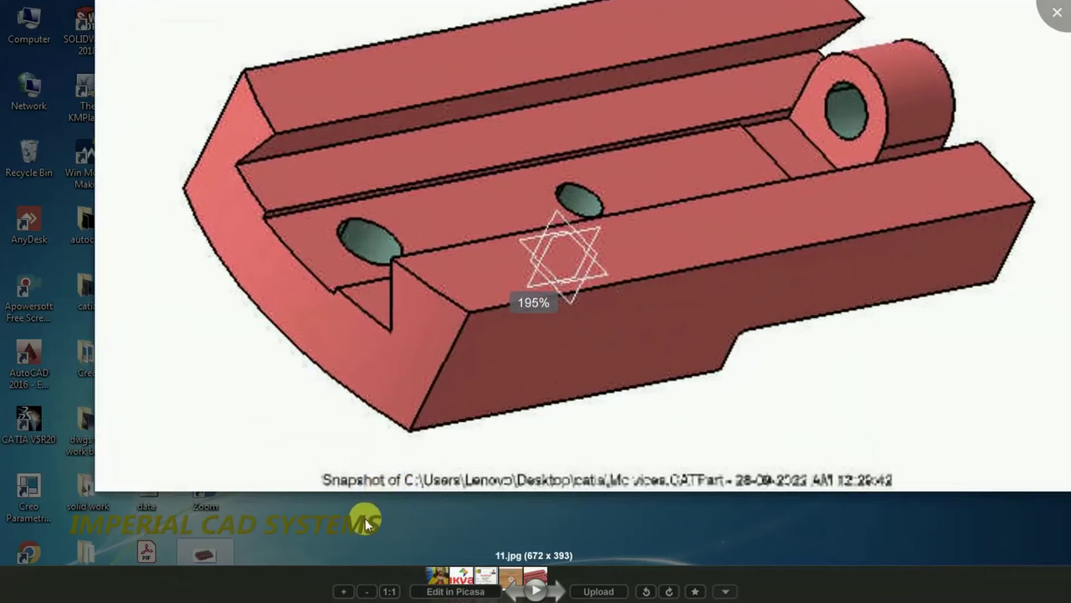
scroll(365, 518, up, 3)
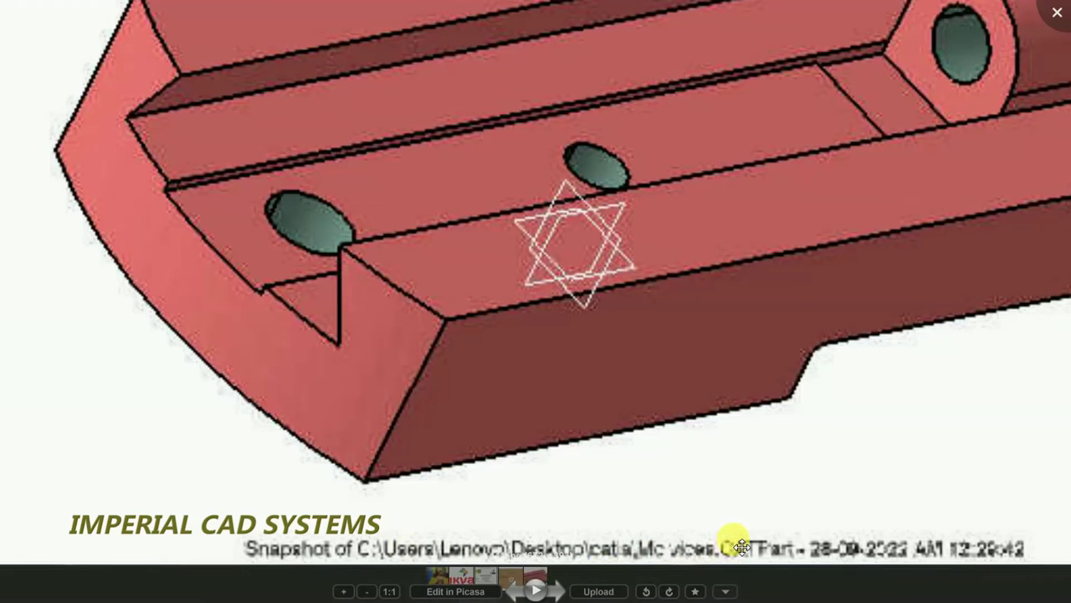
scroll(731, 541, down, 1)
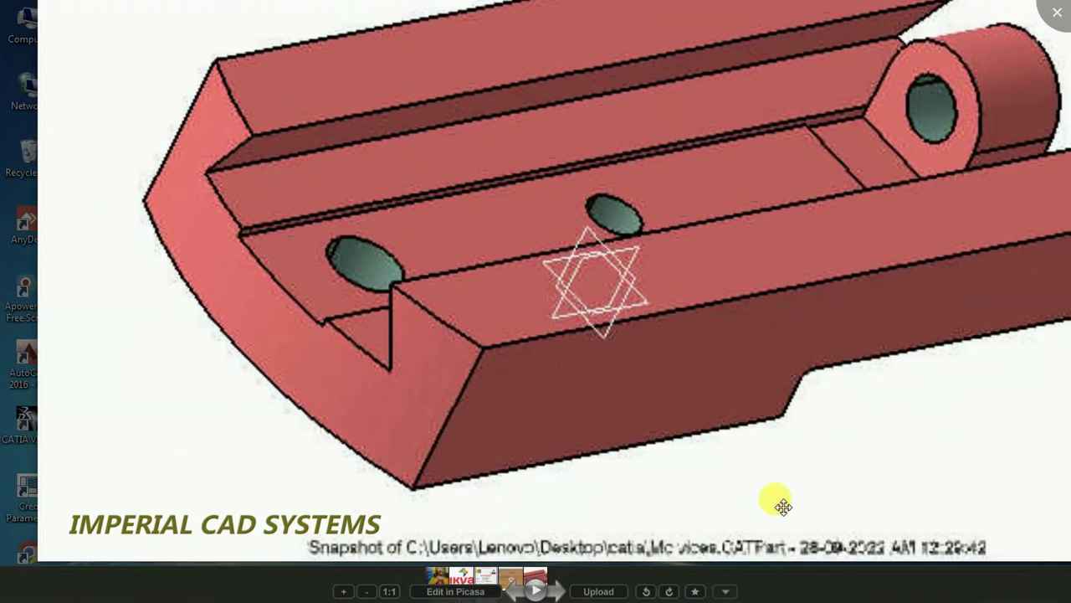
drag(846, 502, 595, 490)
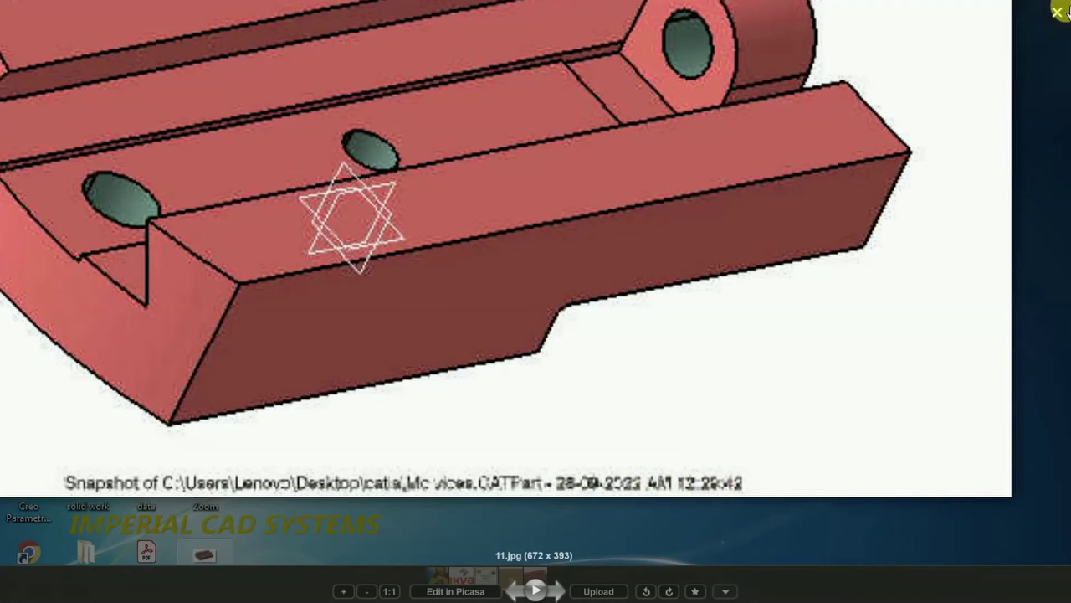
click(1058, 14)
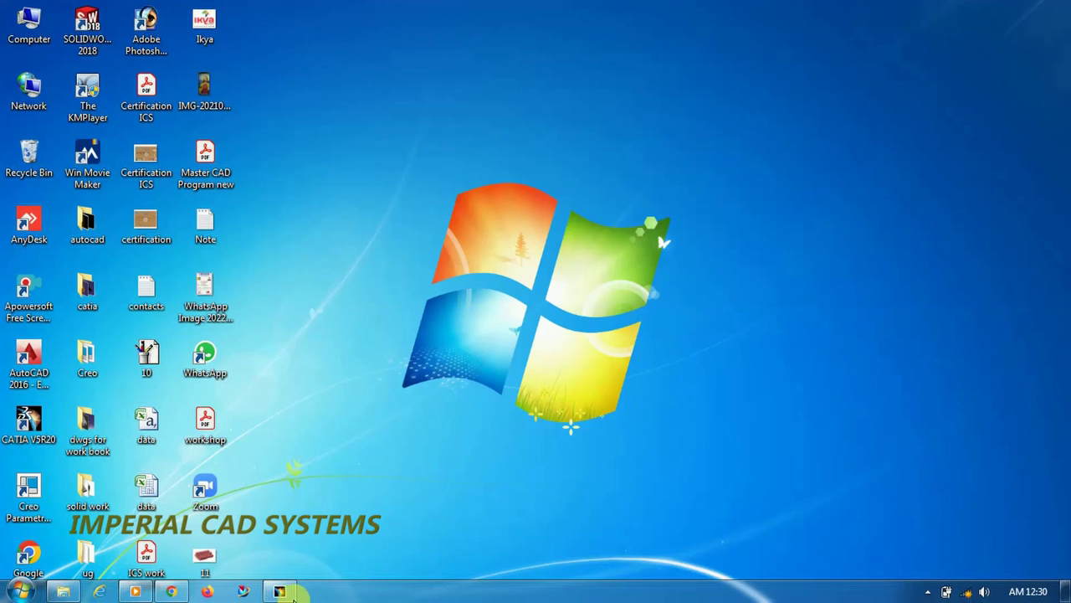
click(280, 592)
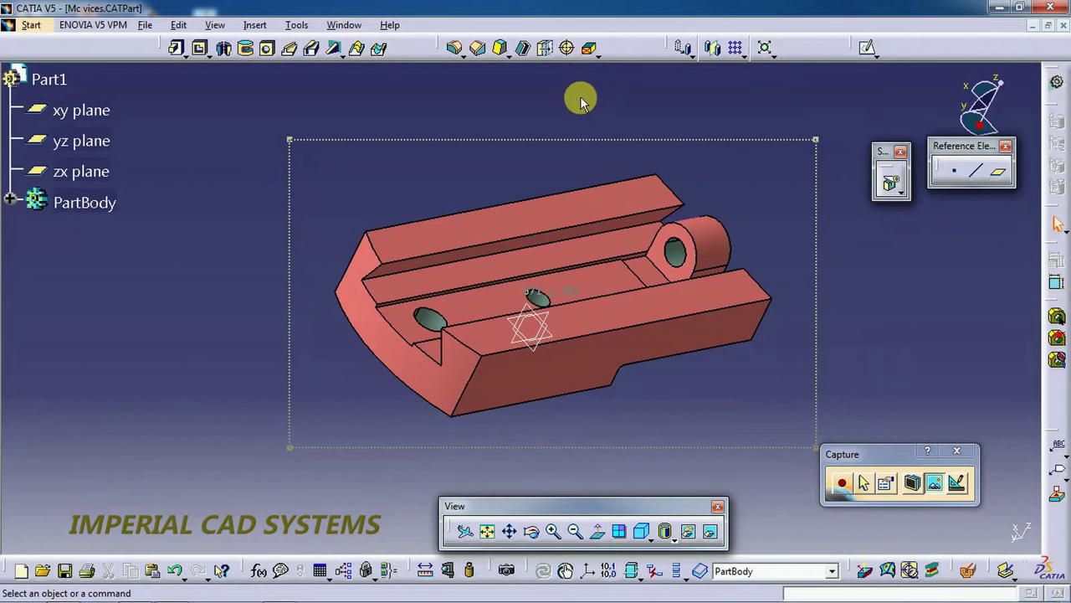
mouse_move(762, 338)
middle_down()
mouse_move(677, 335)
mouse_move(751, 340)
middle_up()
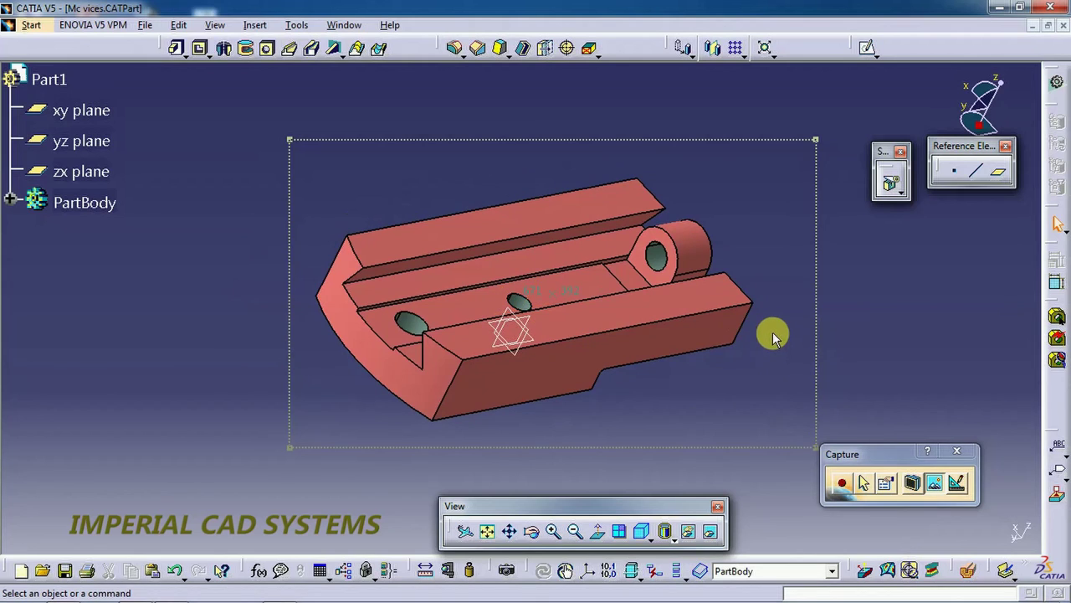